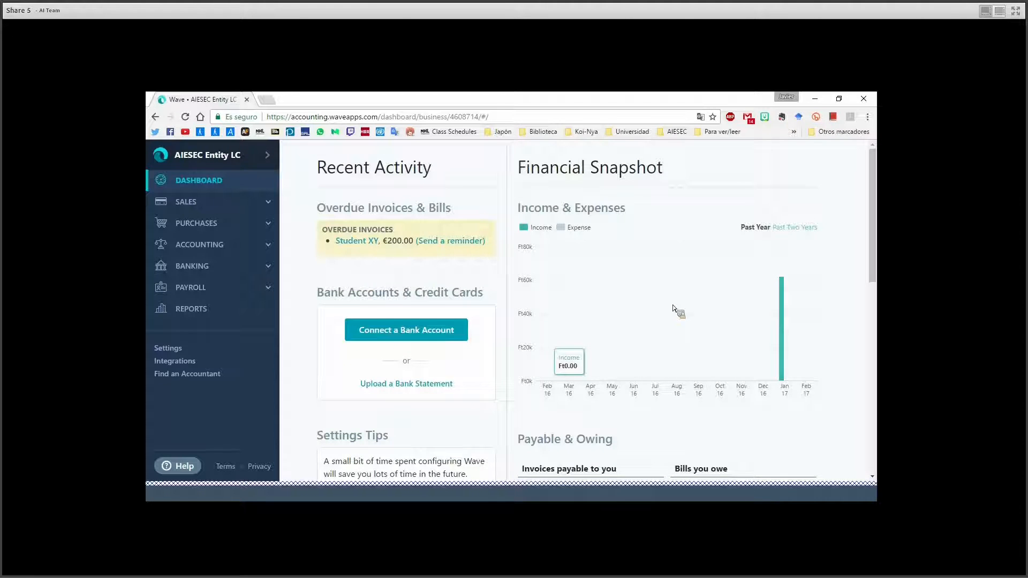
Save the Invoice Customization settings: Contemporary template, logo shown, accent colour #037ef3.
{"action": "left_click", "coordinate": [165, 352]}
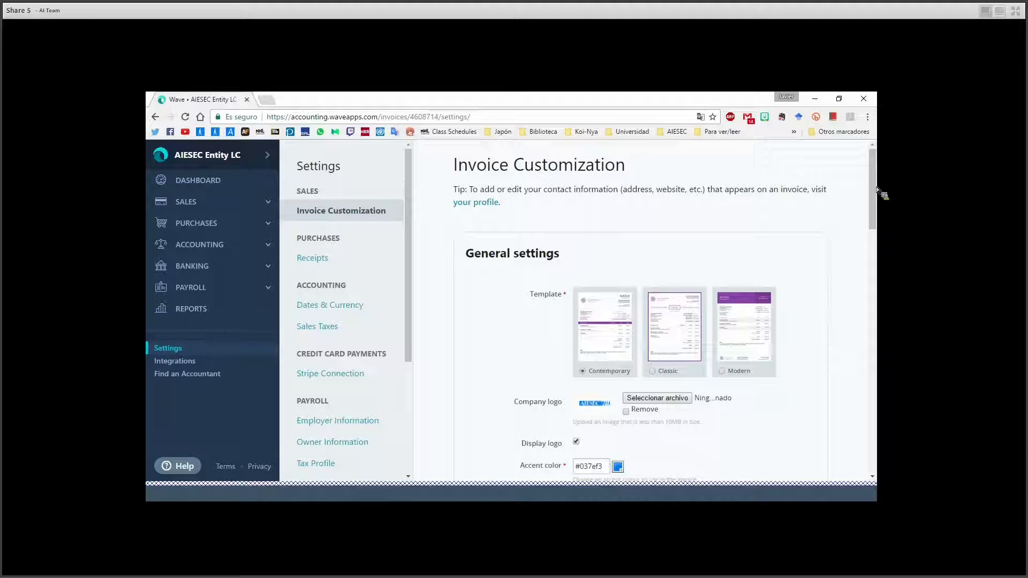
{"action": "scroll", "coordinate": [877, 190], "scroll_direction": "down", "scroll_amount": 1}
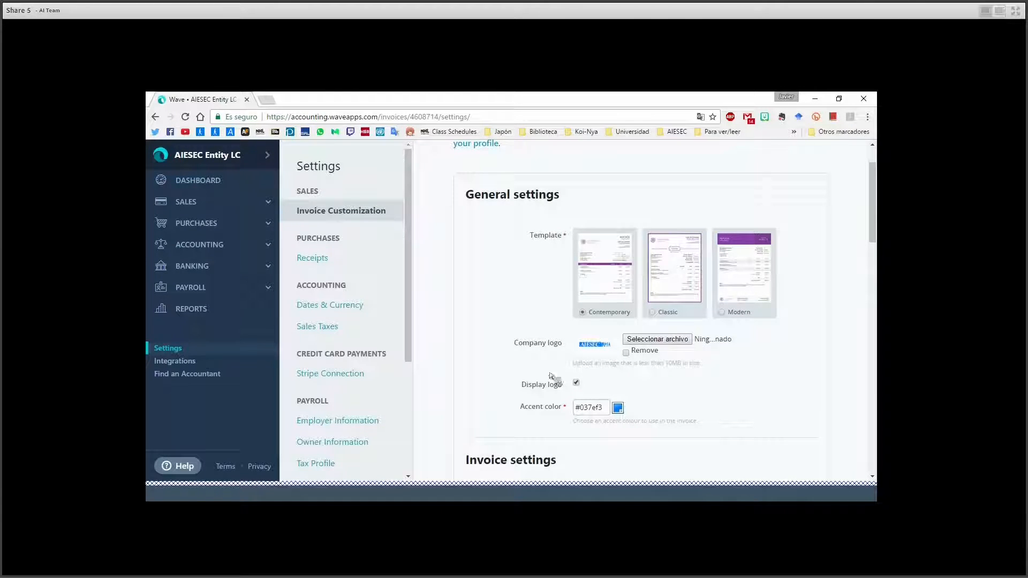
{"action": "scroll", "coordinate": [873, 193], "scroll_direction": "down", "scroll_amount": 10}
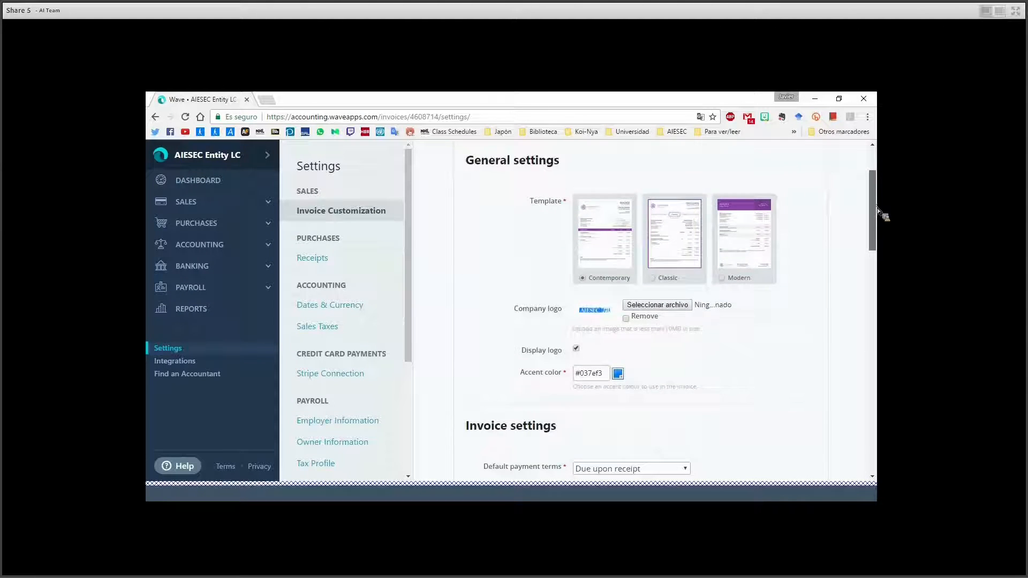
{"action": "left_click_drag", "start_coordinate": [878, 265], "coordinate": [873, 416]}
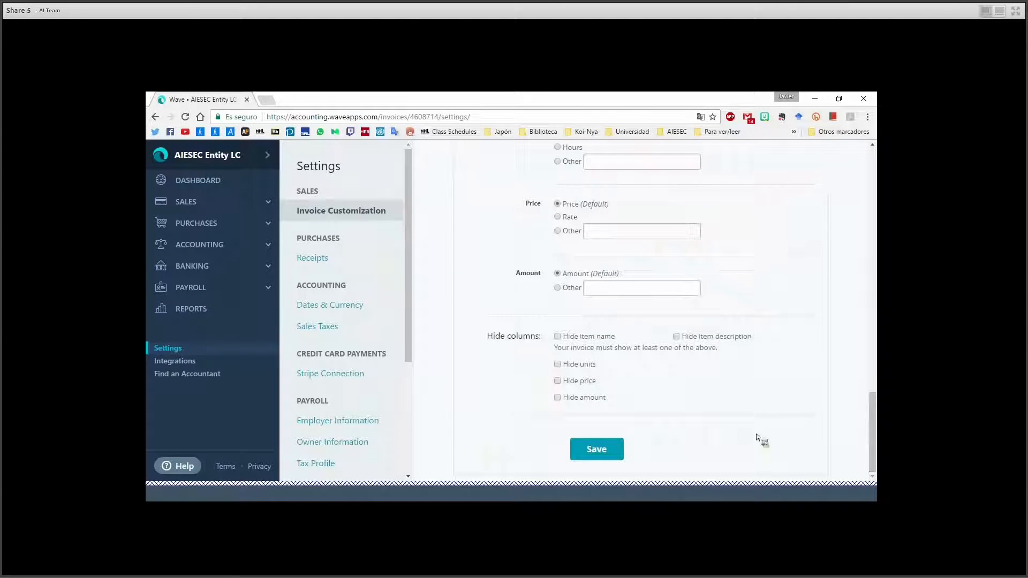
{"action": "left_click", "coordinate": [583, 449]}
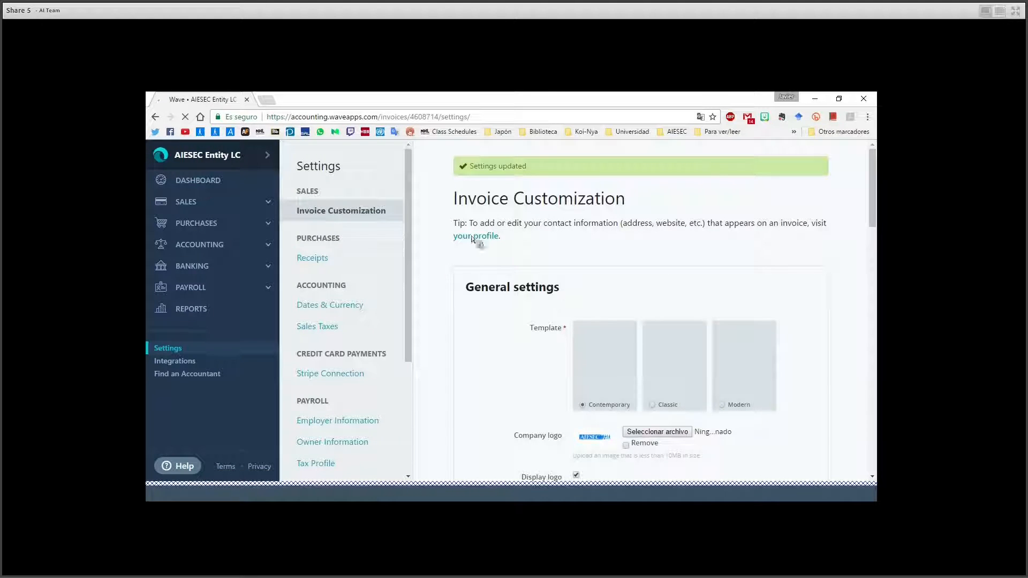
{"action": "left_click", "coordinate": [226, 204]}
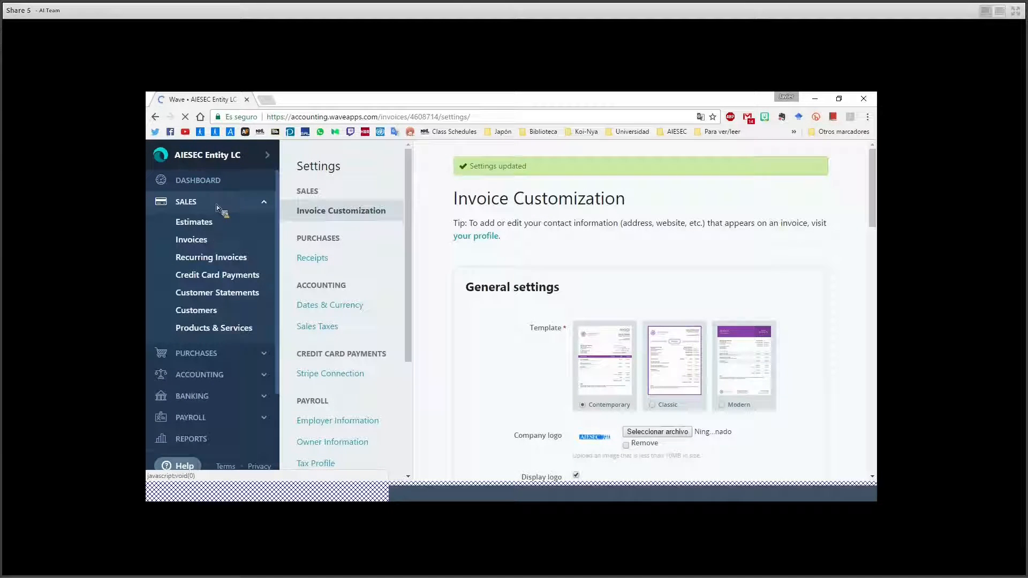
From the Invoices list, create a new blank invoice, number 2, dated 2017-02-12.
{"action": "left_click", "coordinate": [198, 242]}
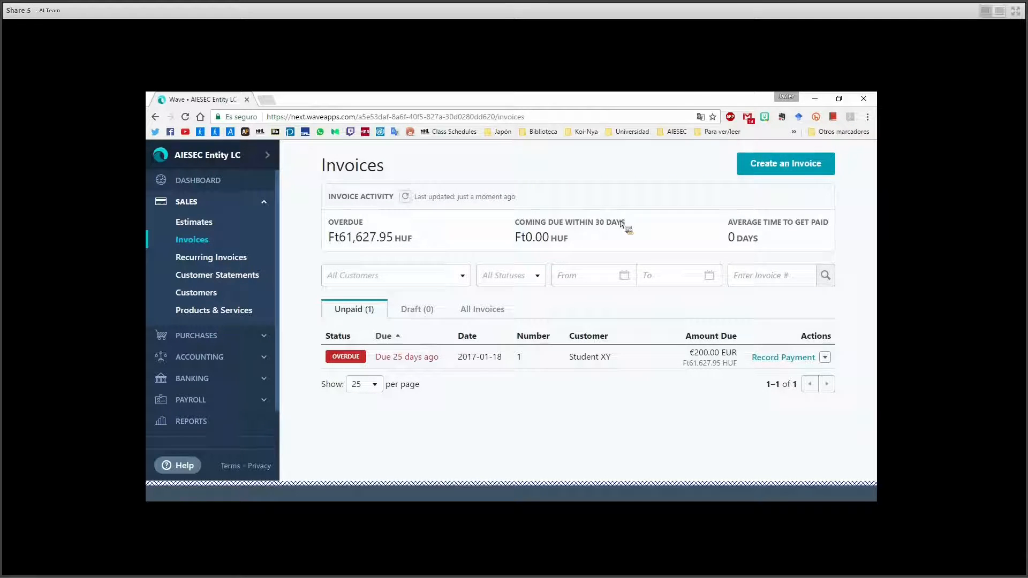
{"action": "left_click", "coordinate": [791, 172]}
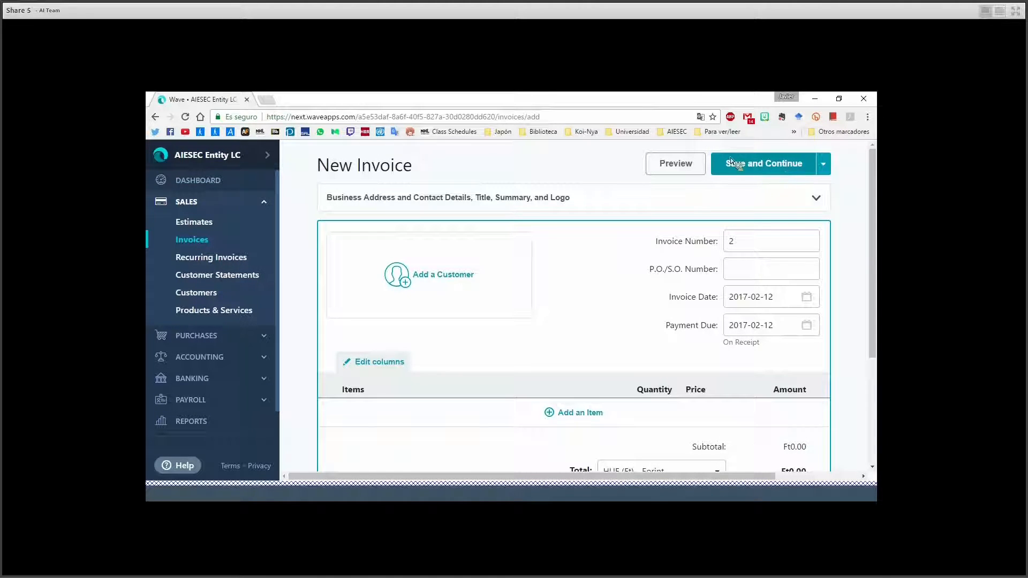
Set the invoice title to 'Invoice #1 - 2017' and the summary to 'Global Talent'.
{"action": "left_click", "coordinate": [587, 199]}
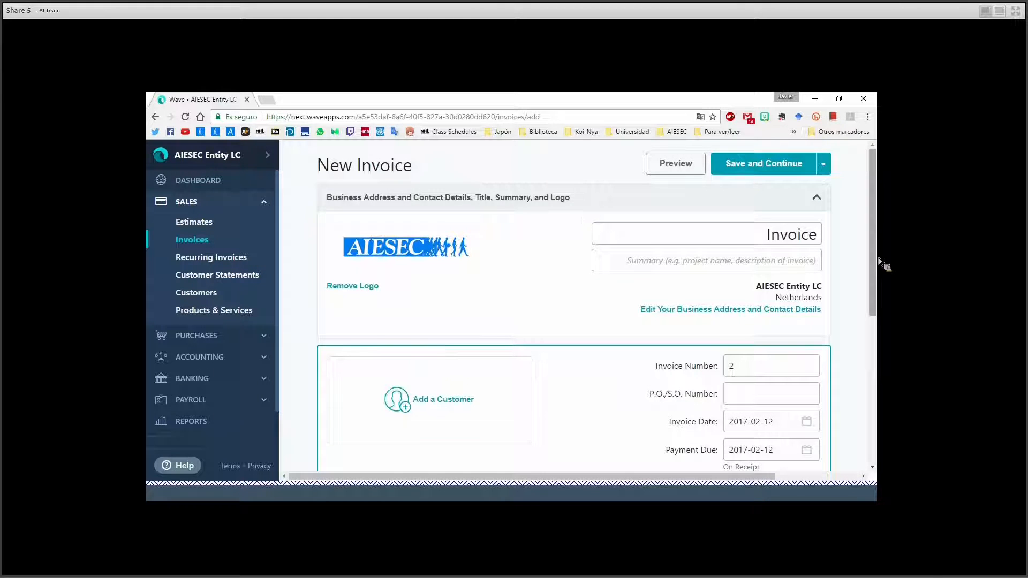
{"action": "left_click_drag", "start_coordinate": [878, 239], "coordinate": [879, 214]}
{"action": "left_click", "coordinate": [538, 416]}
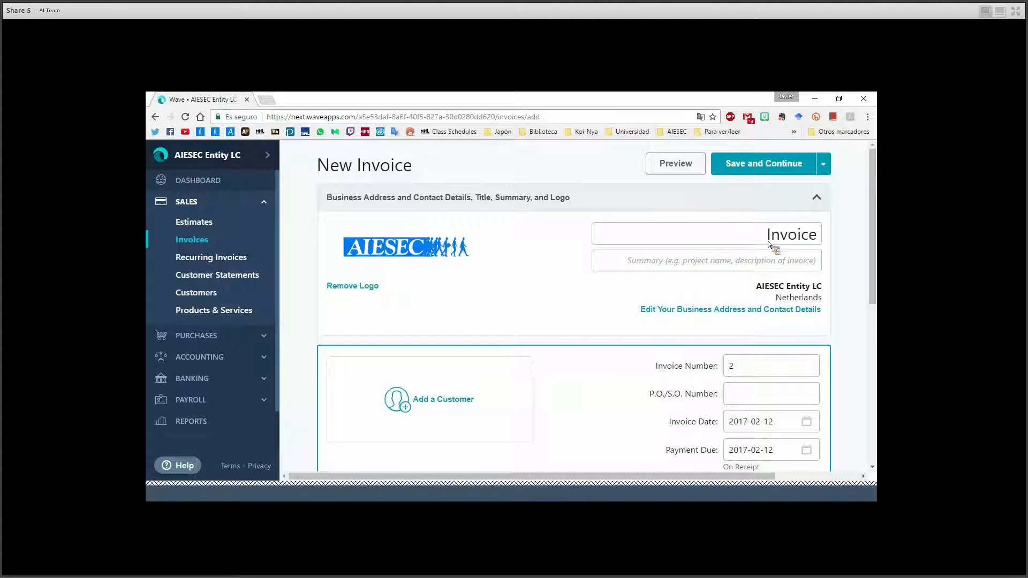
{"action": "left_click", "coordinate": [819, 242]}
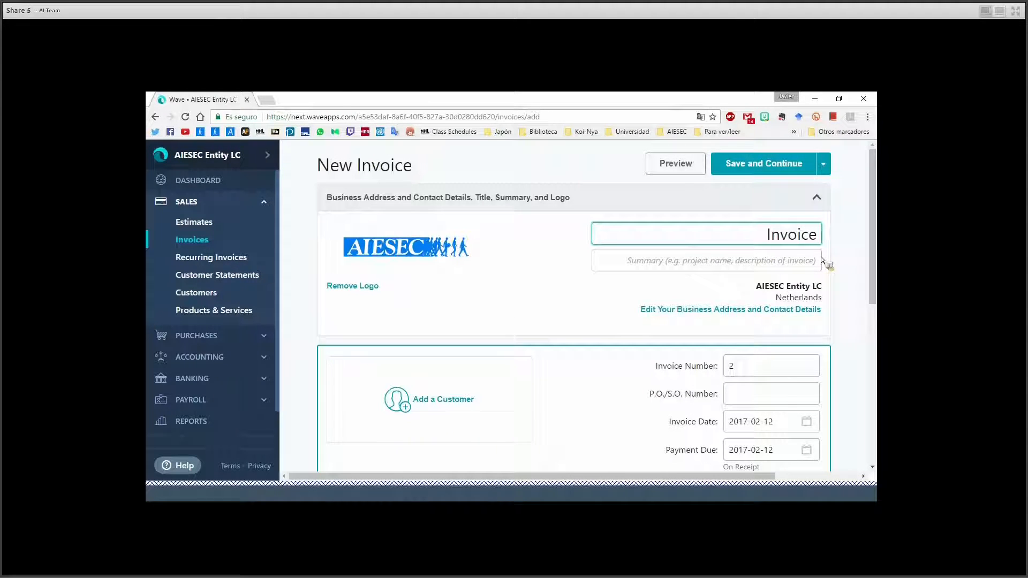
{"action": "type", "text": "#1"}
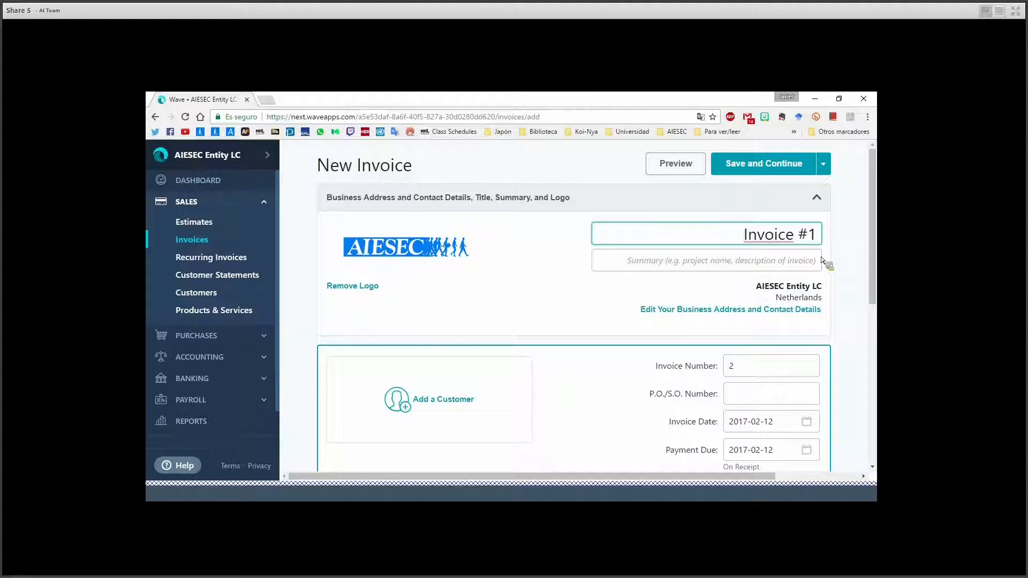
{"action": "type", "text": " - 2"}
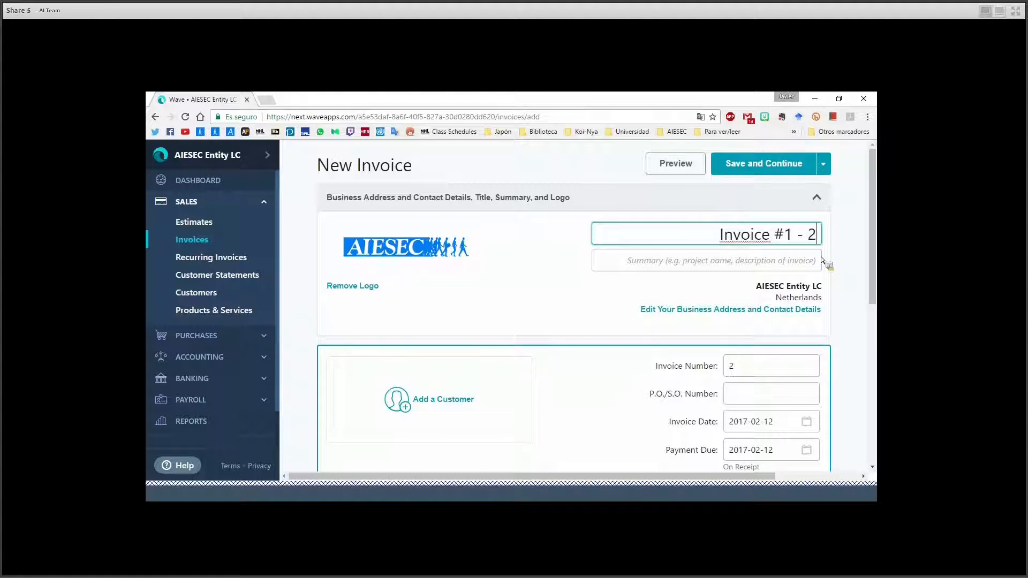
{"action": "type", "text": "017"}
{"action": "left_click", "coordinate": [756, 266]}
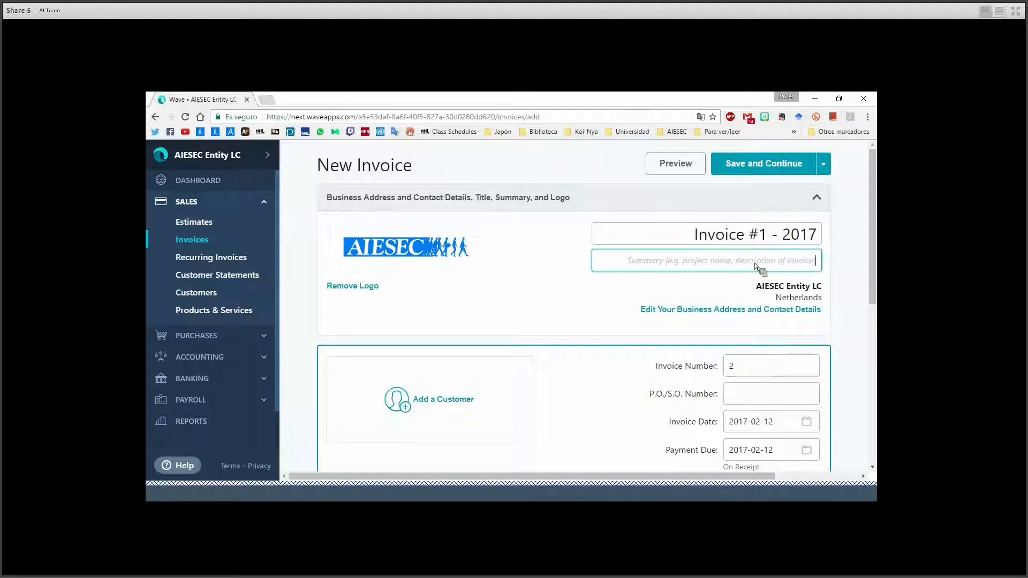
{"action": "type", "text": "GT"}
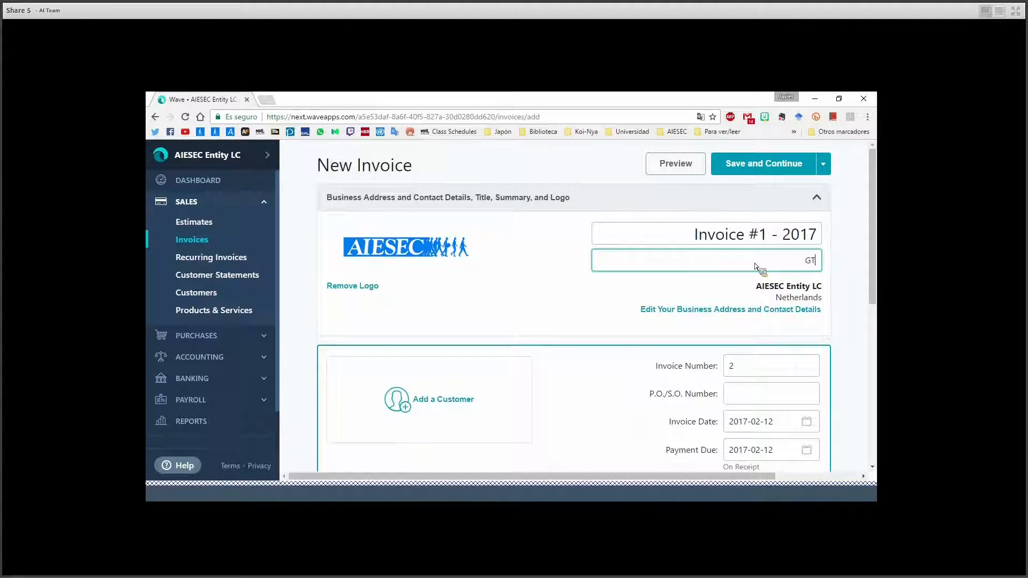
{"action": "type", "text": "lobal Talent"}
Look over the business address and contact details, then cancel without changes.
{"action": "left_click", "coordinate": [707, 309]}
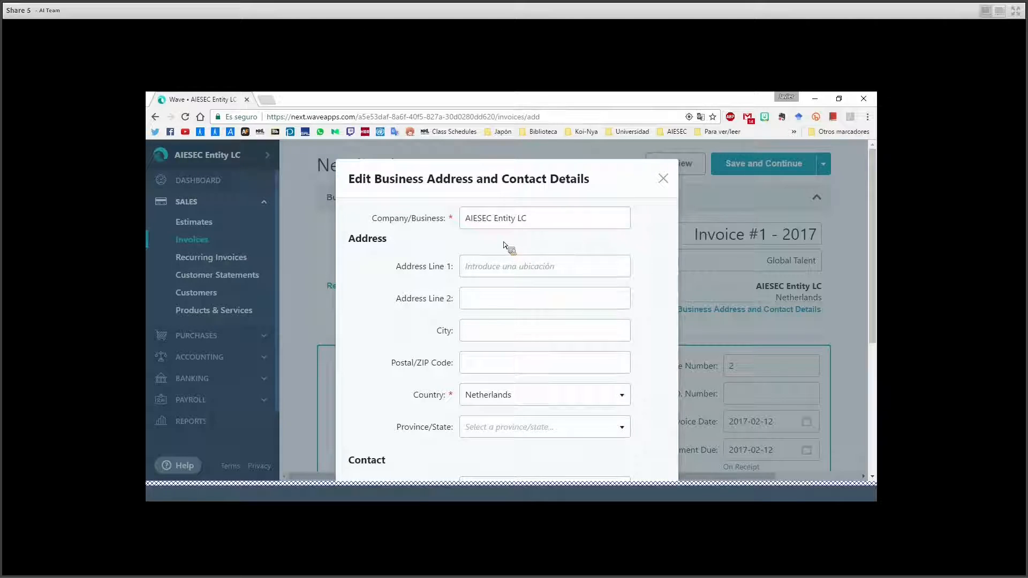
{"action": "left_click_drag", "start_coordinate": [879, 248], "coordinate": [878, 326]}
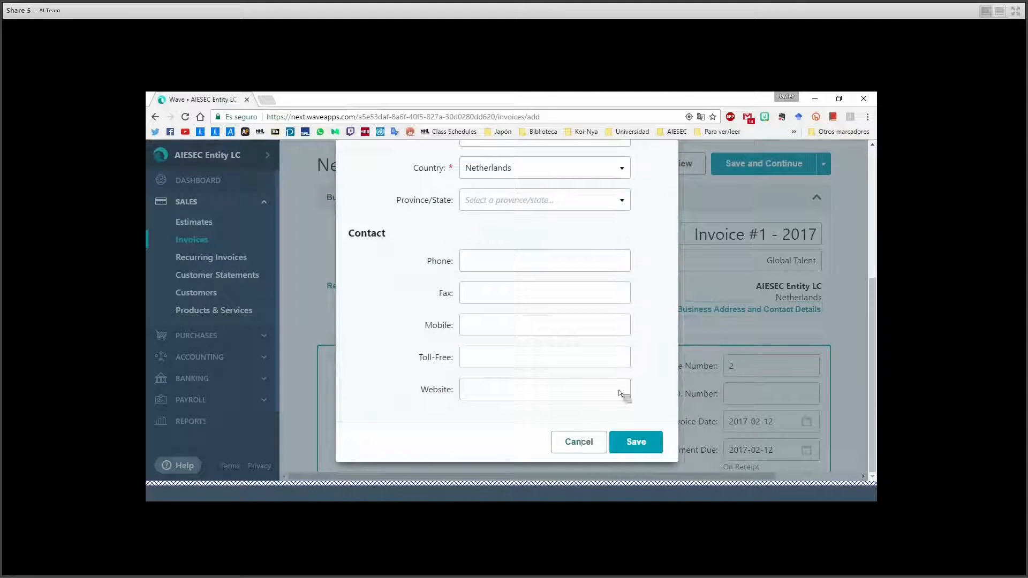
{"action": "left_click", "coordinate": [581, 442]}
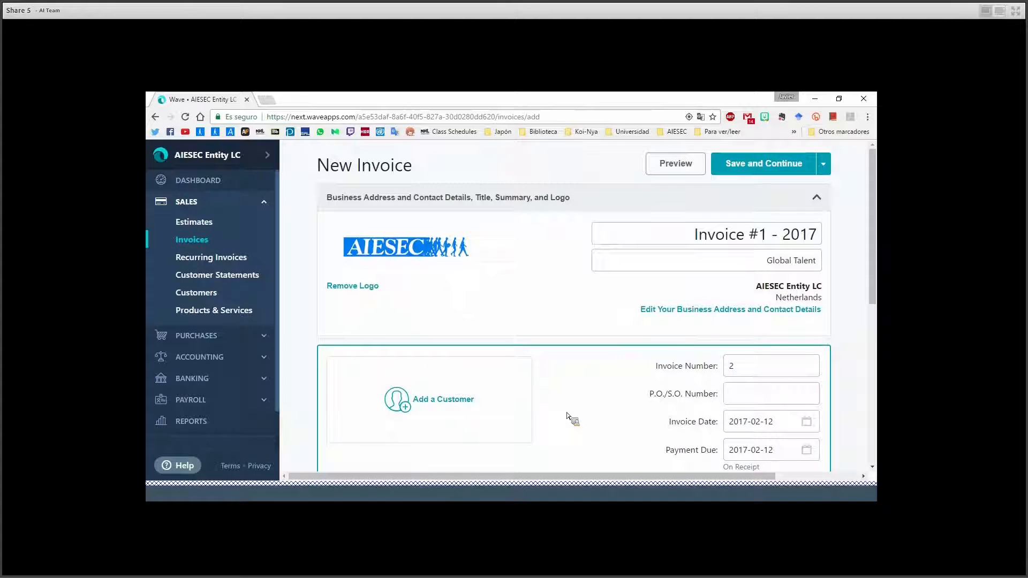
Create a new customer named TN2 and bill the invoice to TN2.
{"action": "left_click_drag", "start_coordinate": [879, 252], "coordinate": [879, 329]}
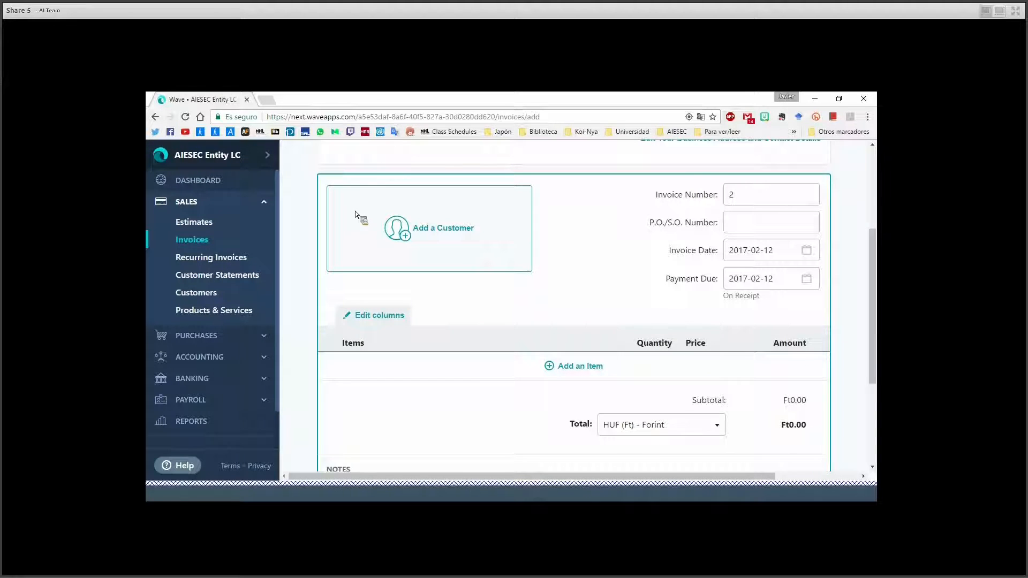
{"action": "left_click", "coordinate": [450, 236]}
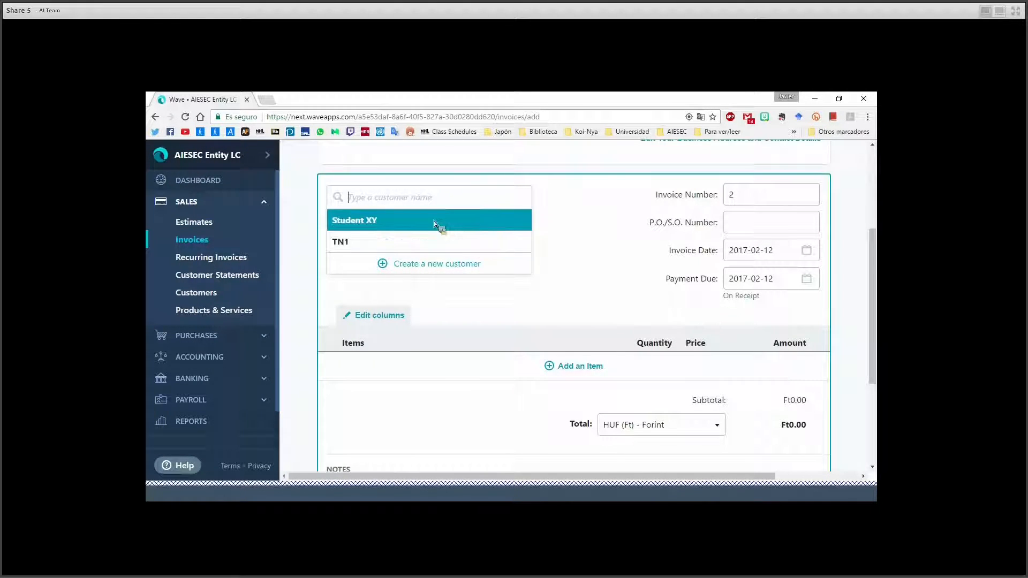
{"action": "left_click", "coordinate": [431, 272]}
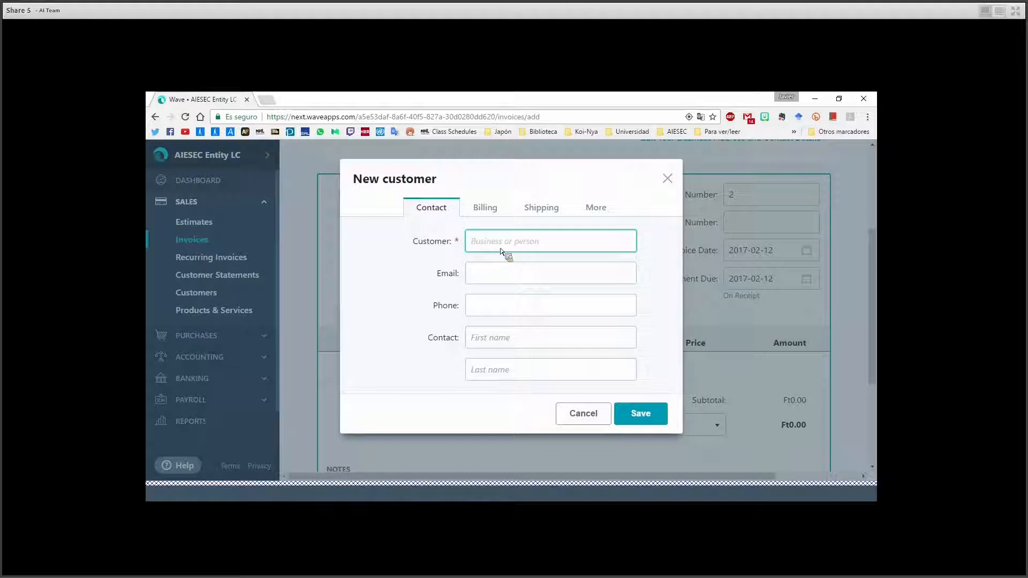
{"action": "type", "text": "TN2"}
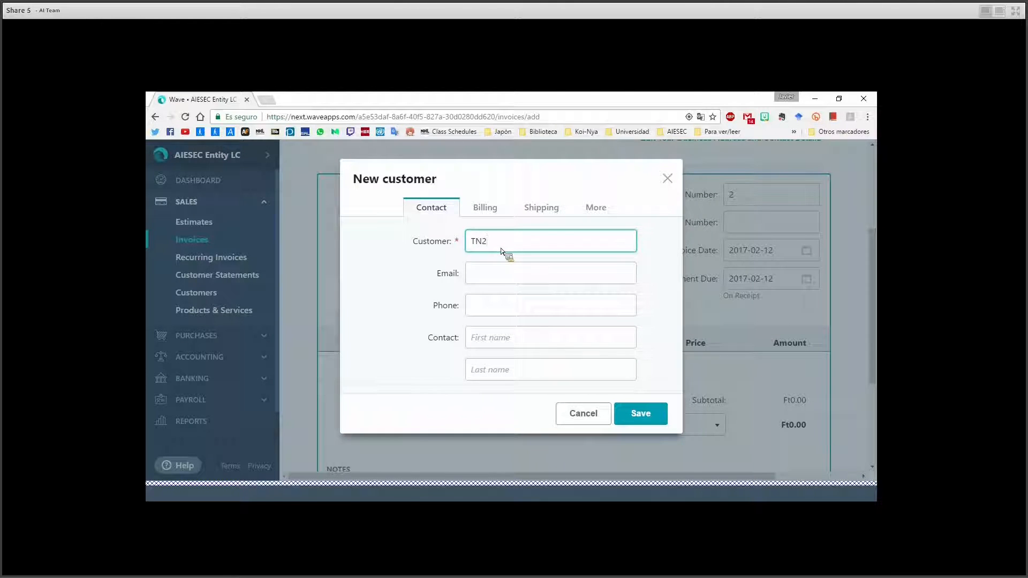
{"action": "left_click", "coordinate": [497, 271]}
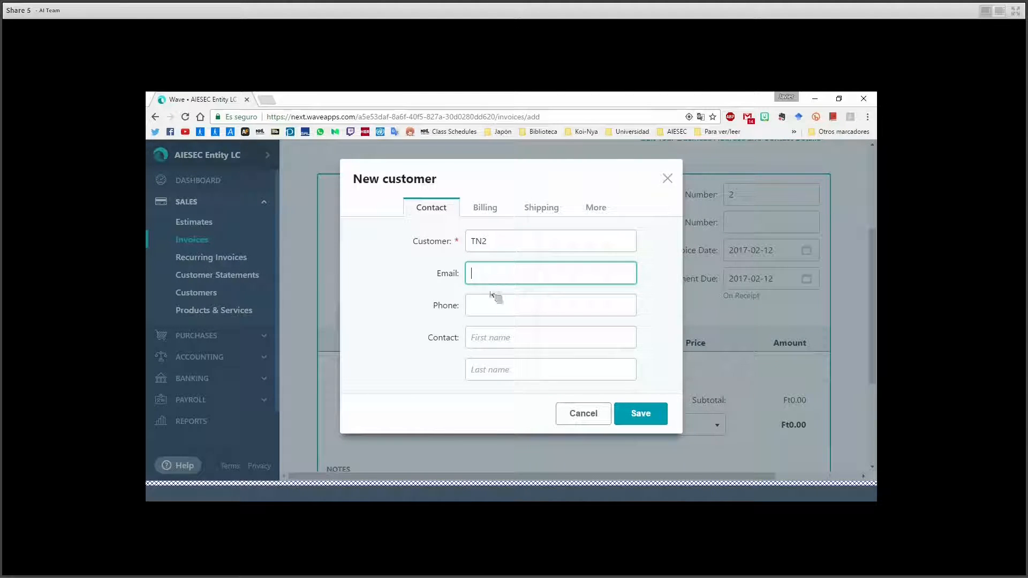
{"action": "left_click", "coordinate": [493, 305]}
{"action": "left_click", "coordinate": [489, 337]}
{"action": "left_click", "coordinate": [492, 377]}
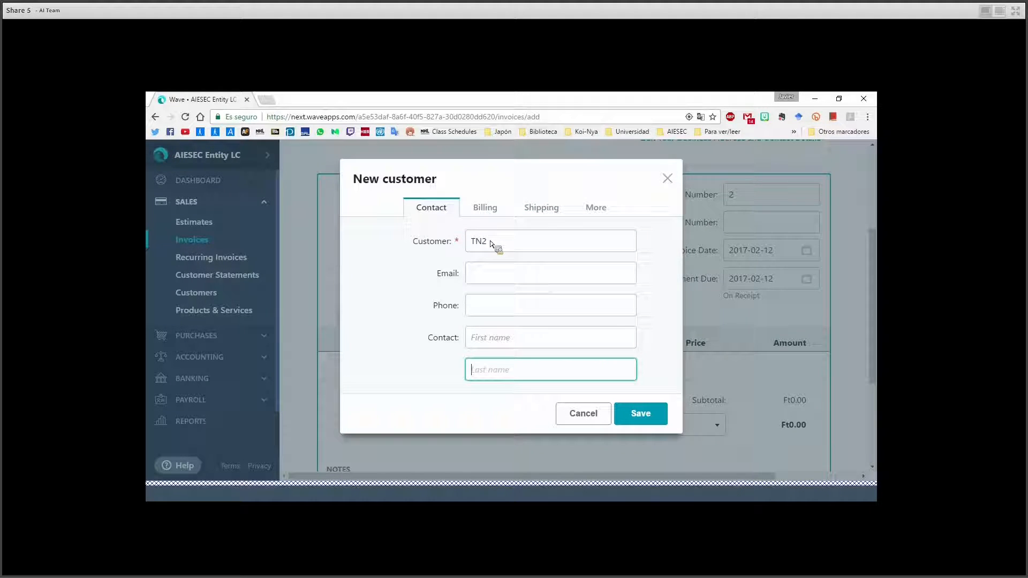
{"action": "left_click", "coordinate": [506, 275]}
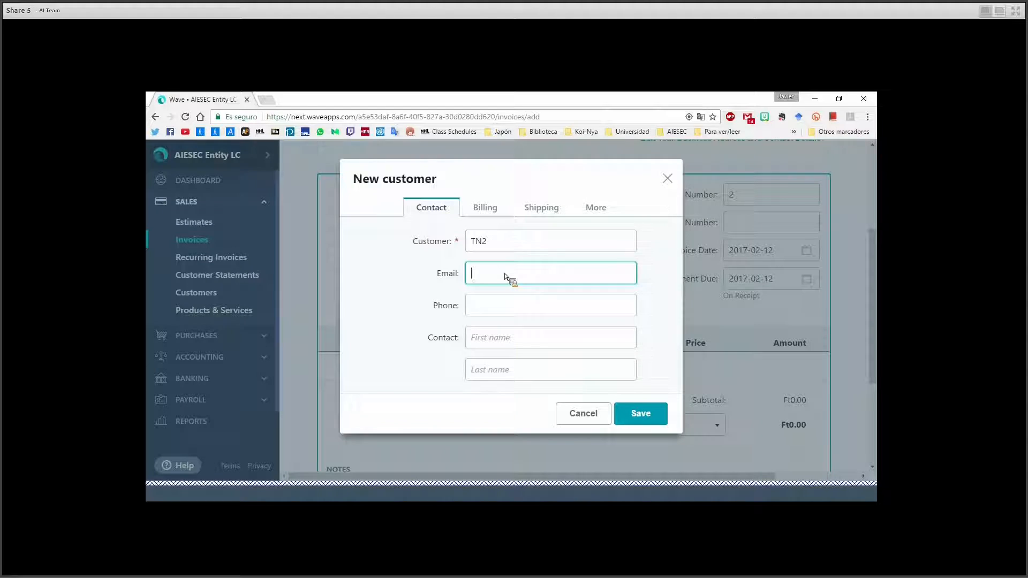
{"action": "left_click", "coordinate": [634, 416]}
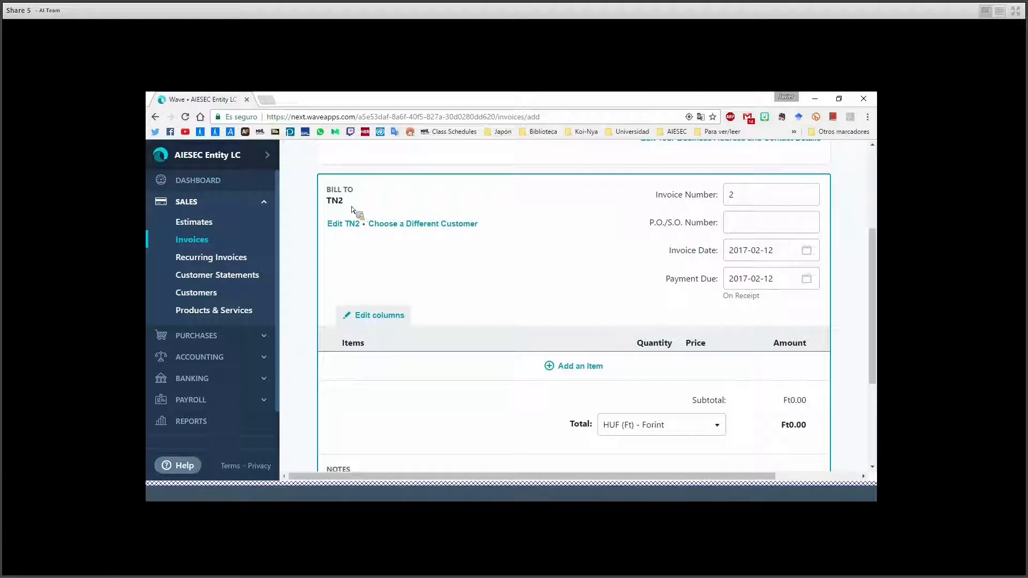
Replace the invoice number with '1 - 2017'.
{"action": "left_click", "coordinate": [759, 195]}
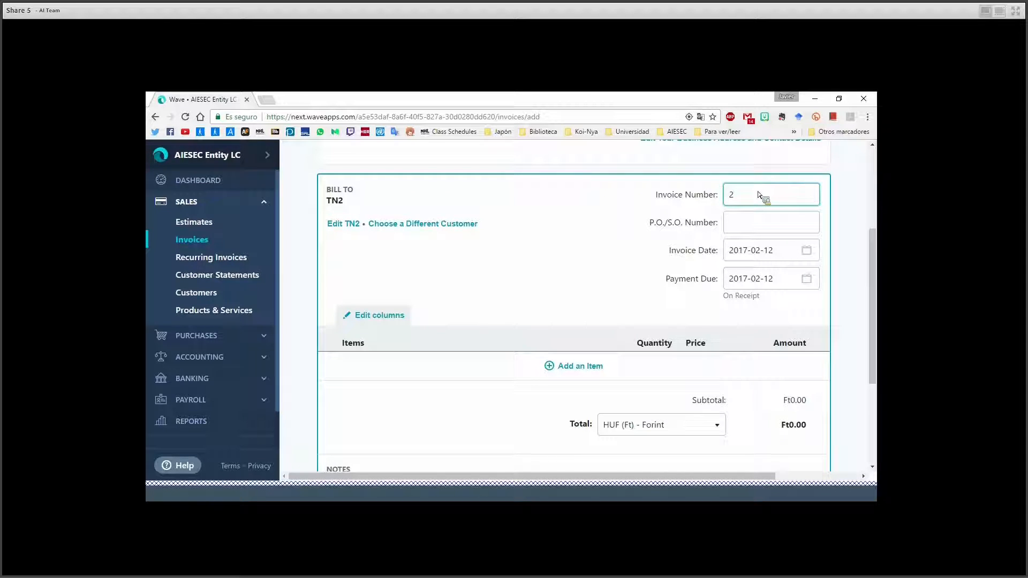
{"action": "double_click", "coordinate": [758, 195]}
{"action": "scroll", "coordinate": [684, 218], "scroll_direction": "up", "scroll_amount": 1}
{"action": "scroll", "coordinate": [679, 256], "scroll_direction": "up", "scroll_amount": 1}
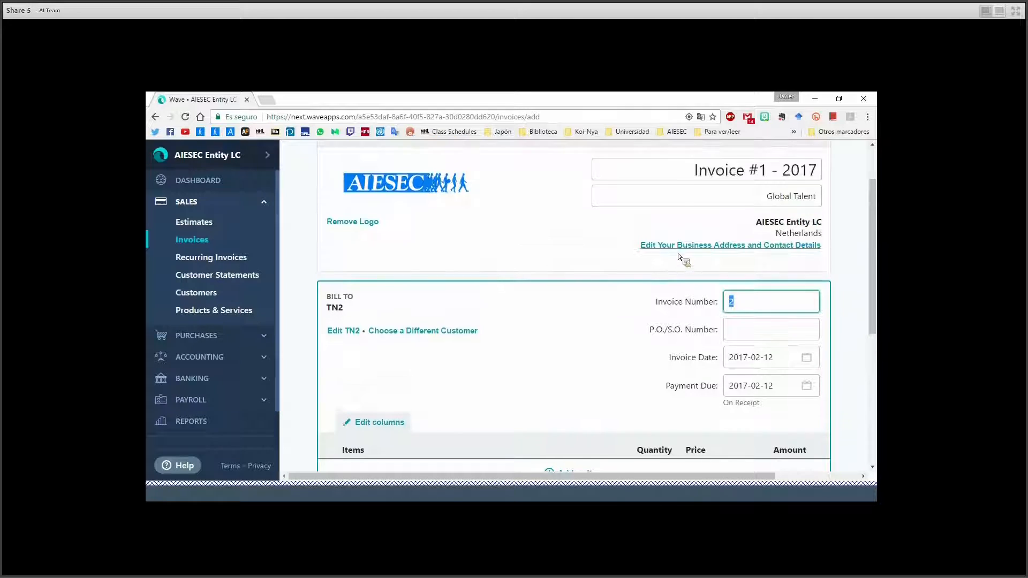
{"action": "type", "text": "1 - 2017"}
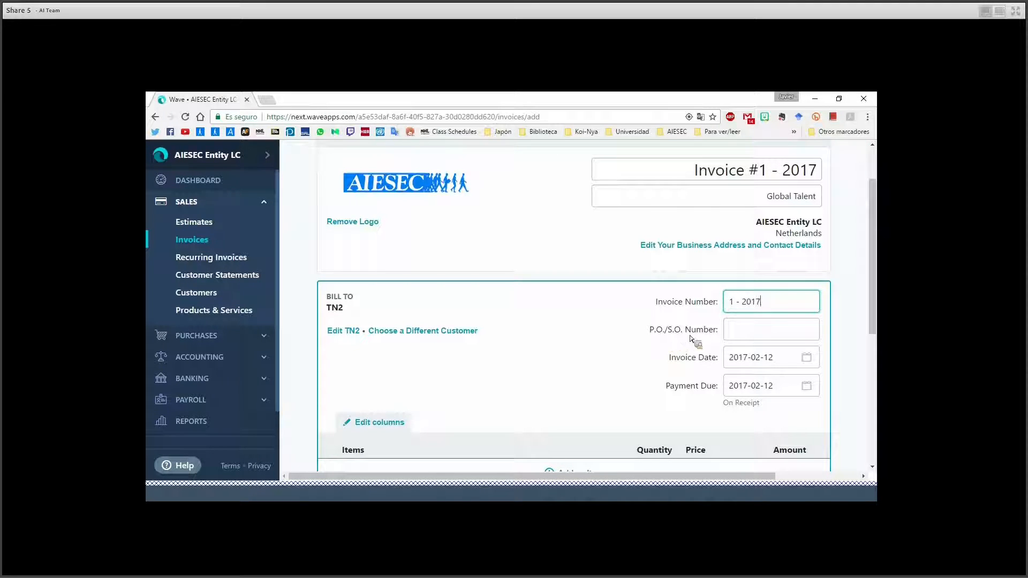
{"action": "left_click", "coordinate": [736, 331]}
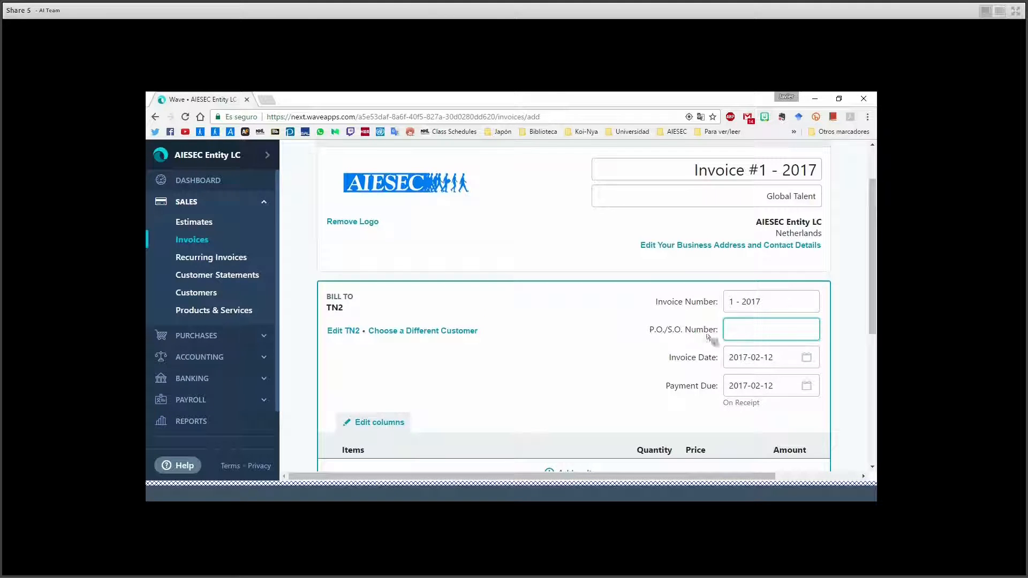
Keep the invoice date at 2017-02-12 and set payment due to 2017-02-19.
{"action": "scroll", "coordinate": [636, 346], "scroll_direction": "down", "scroll_amount": 1}
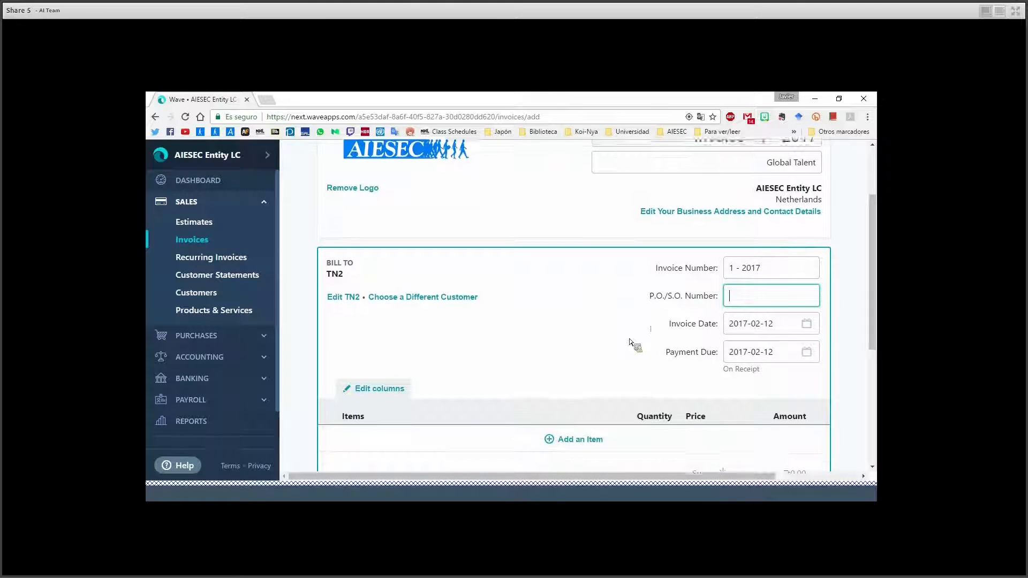
{"action": "left_click", "coordinate": [806, 325]}
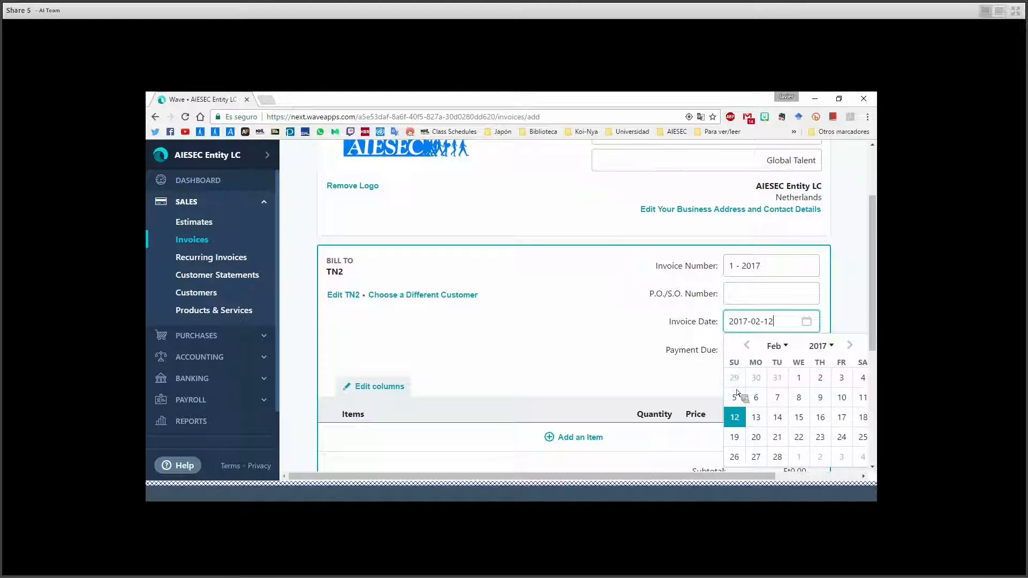
{"action": "left_click", "coordinate": [736, 418]}
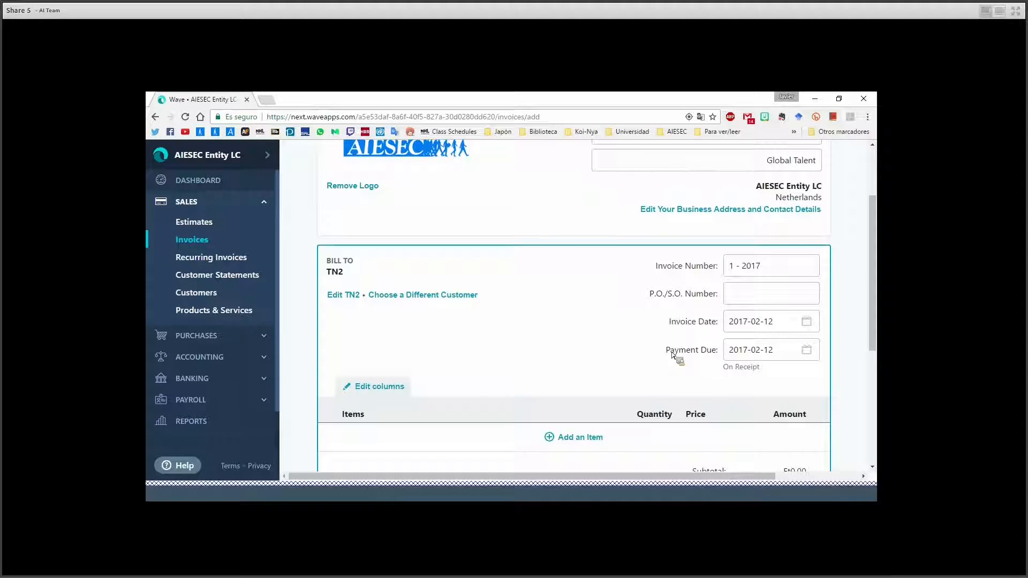
{"action": "scroll", "coordinate": [668, 354], "scroll_direction": "down", "scroll_amount": 1}
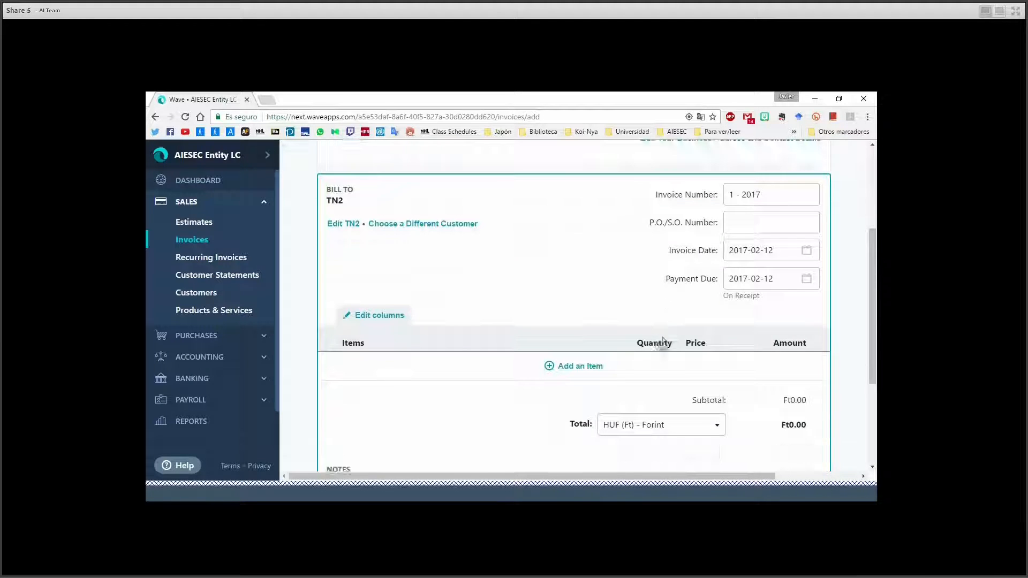
{"action": "left_click", "coordinate": [807, 280]}
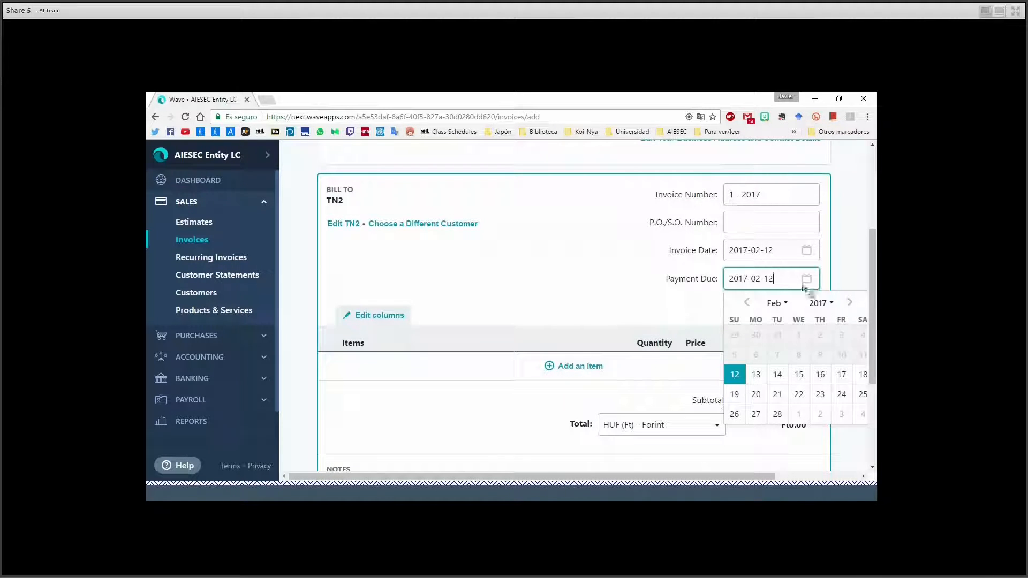
{"action": "left_click", "coordinate": [735, 396]}
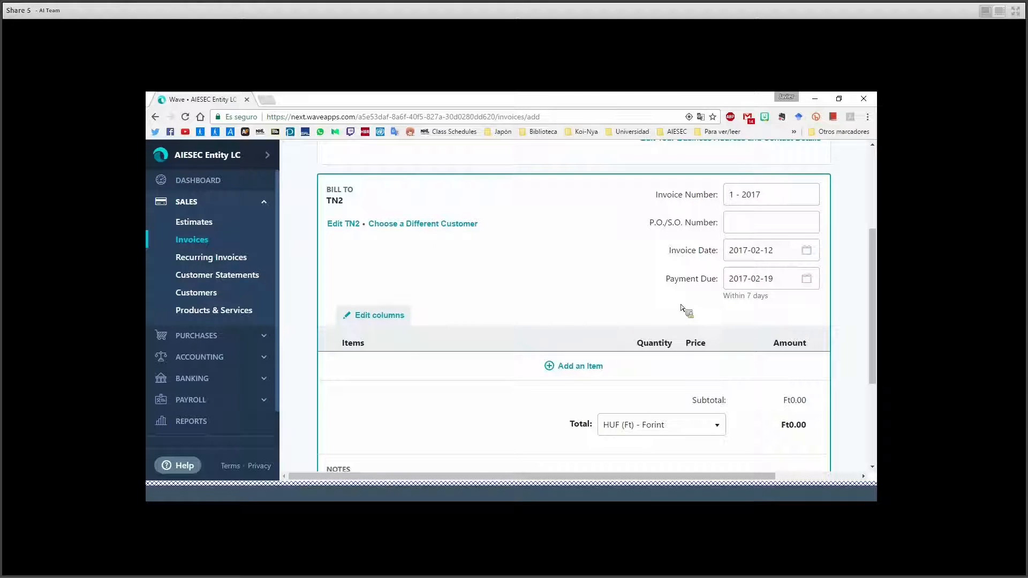
{"action": "scroll", "coordinate": [579, 260], "scroll_direction": "down", "scroll_amount": 2}
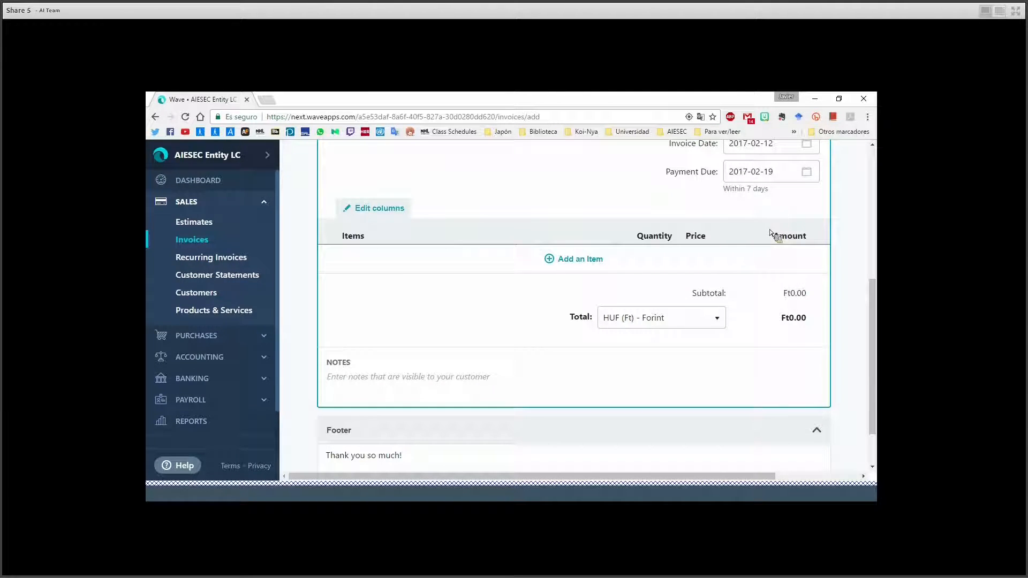
Rename the Items column heading to Products and save the column settings.
{"action": "left_click", "coordinate": [395, 210]}
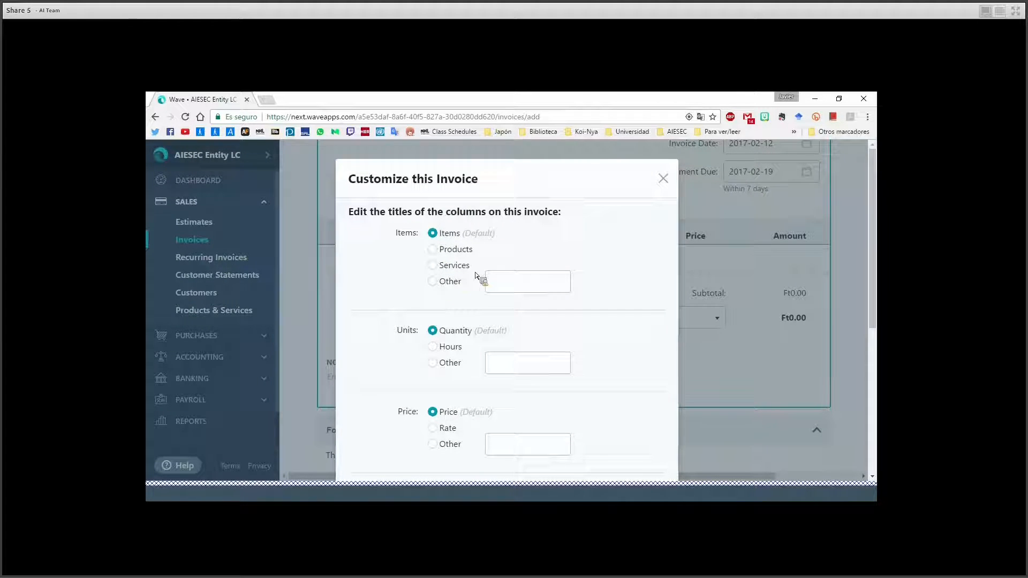
{"action": "left_click", "coordinate": [440, 250]}
{"action": "scroll", "coordinate": [413, 291], "scroll_direction": "down", "scroll_amount": 1}
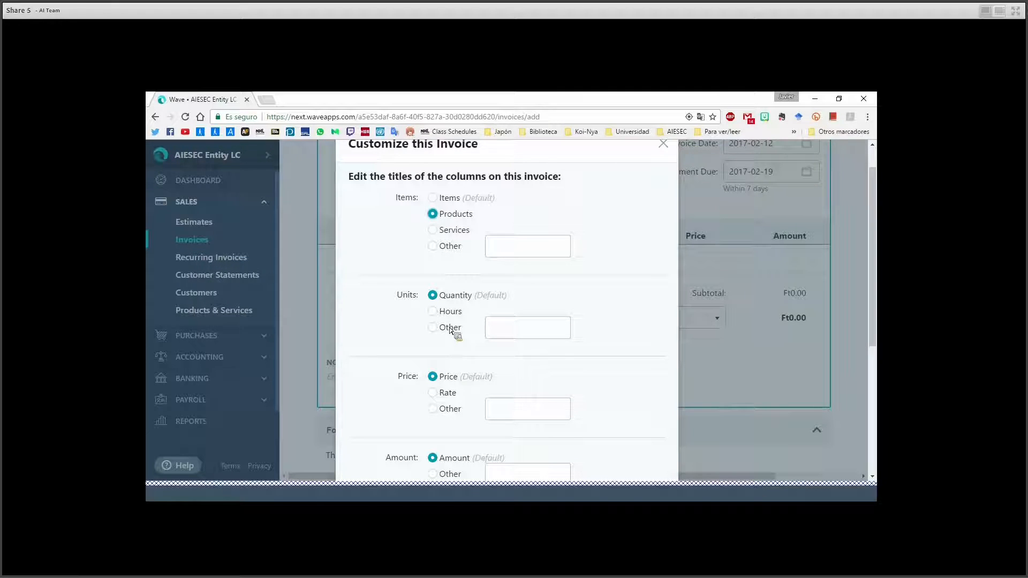
{"action": "scroll", "coordinate": [450, 327], "scroll_direction": "down", "scroll_amount": 2}
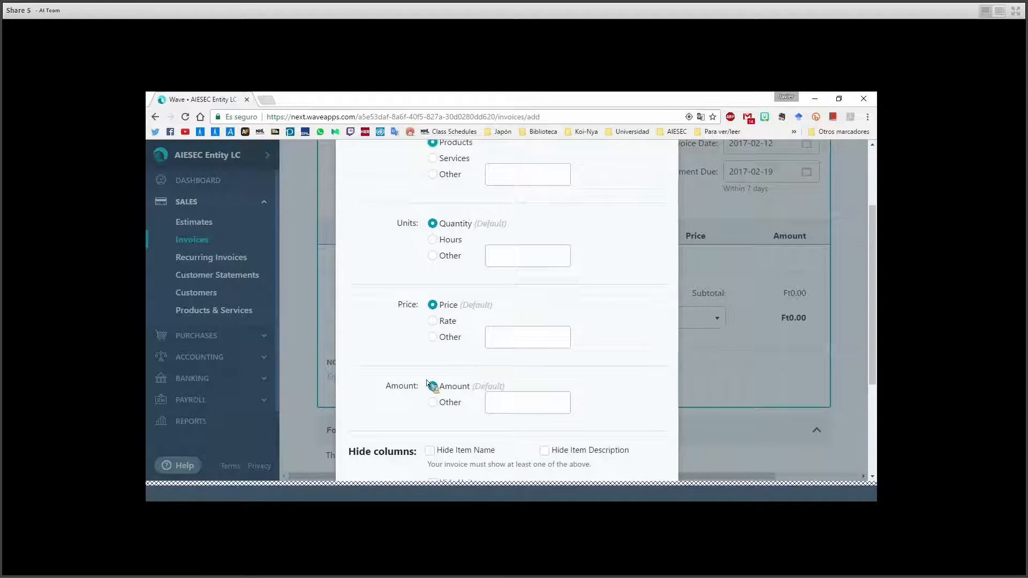
{"action": "scroll", "coordinate": [401, 395], "scroll_direction": "down", "scroll_amount": 4}
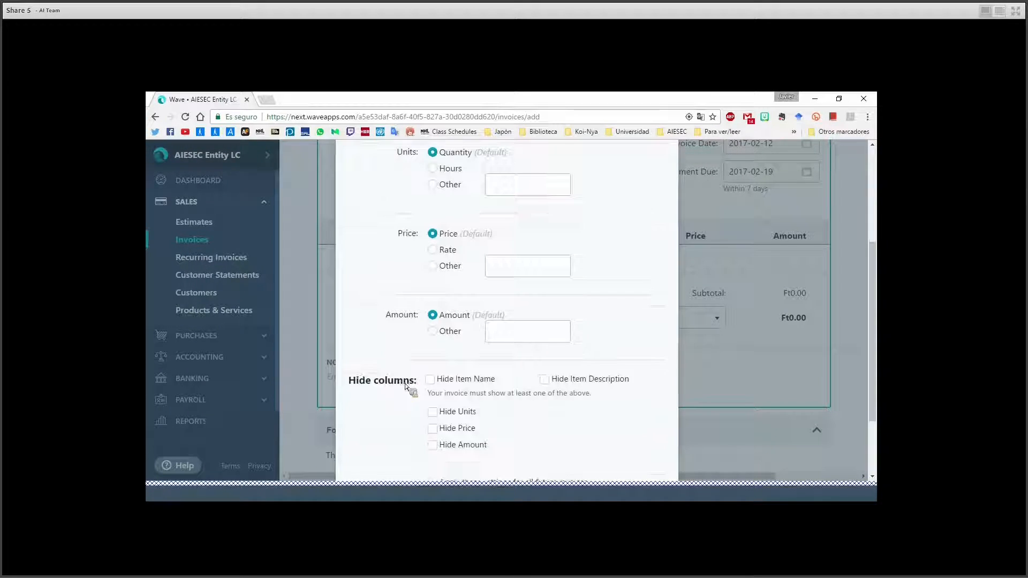
{"action": "scroll", "coordinate": [404, 340], "scroll_direction": "down", "scroll_amount": 1}
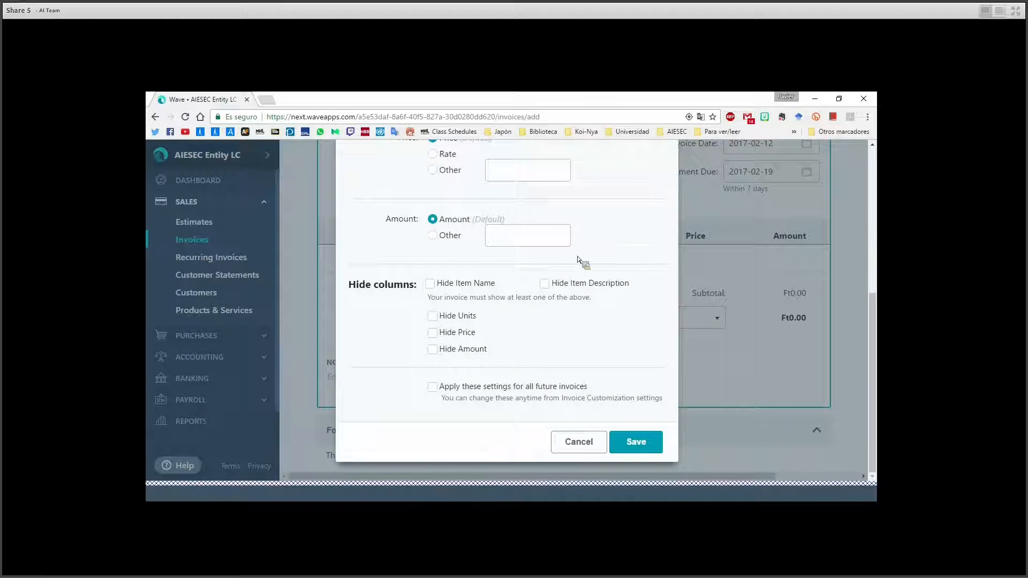
{"action": "left_click", "coordinate": [644, 444]}
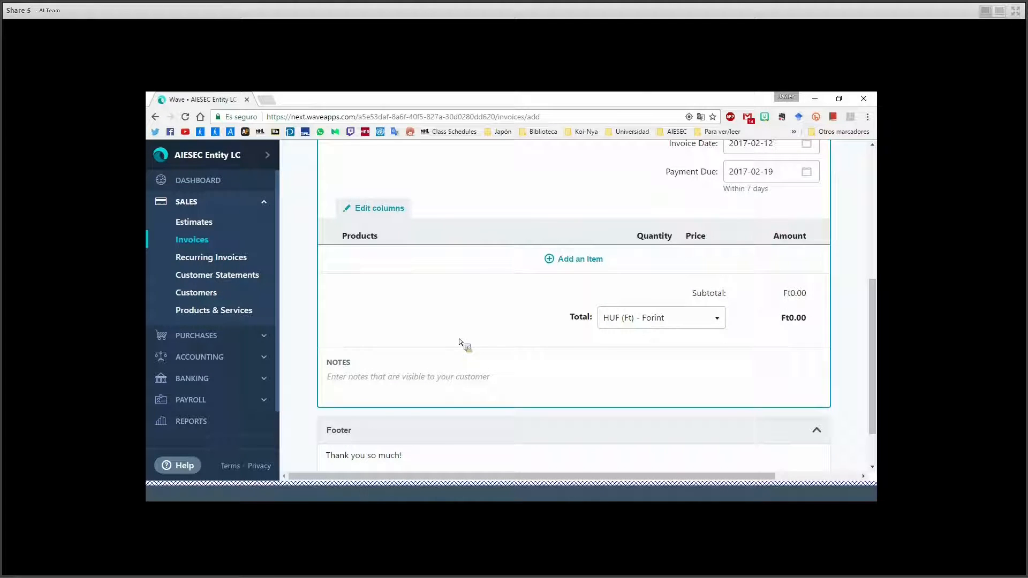
Add a new iGT item, 'Incoming Global Talent', quantity 2 at 300 with VAT 21%.
{"action": "left_click", "coordinate": [567, 264]}
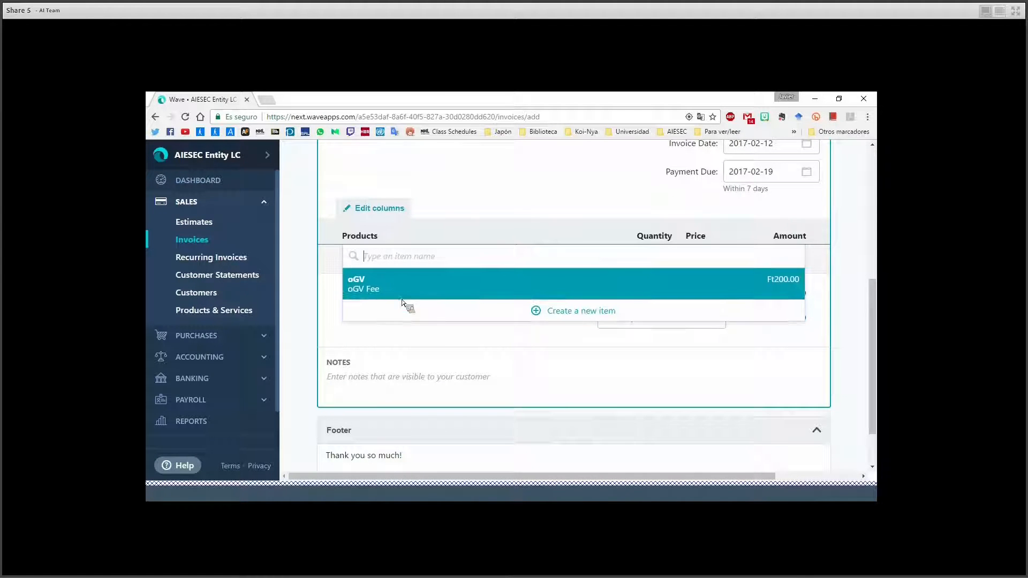
{"action": "left_click", "coordinate": [541, 313]}
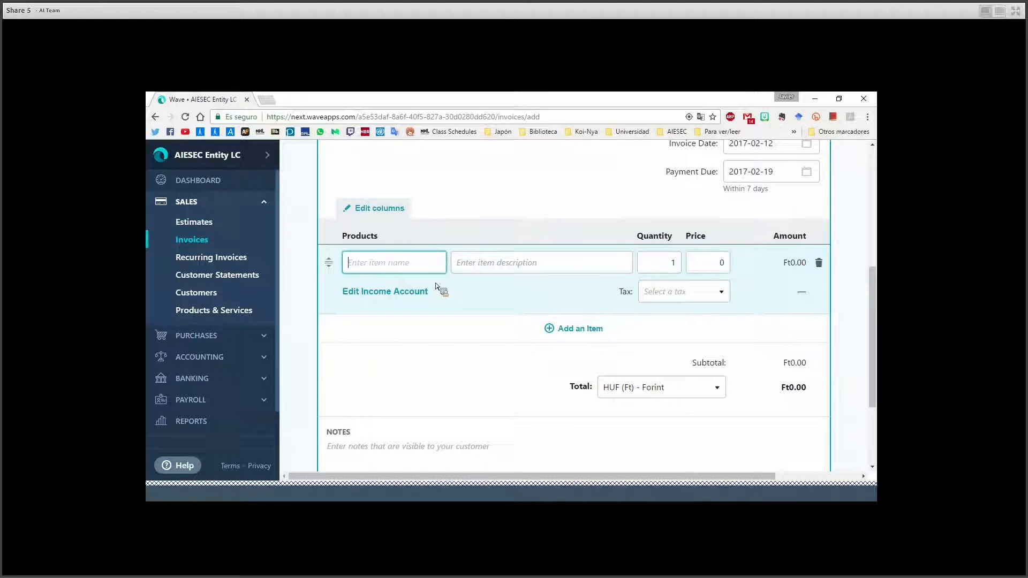
{"action": "type", "text": "iGT"}
{"action": "key", "text": "Tab"}
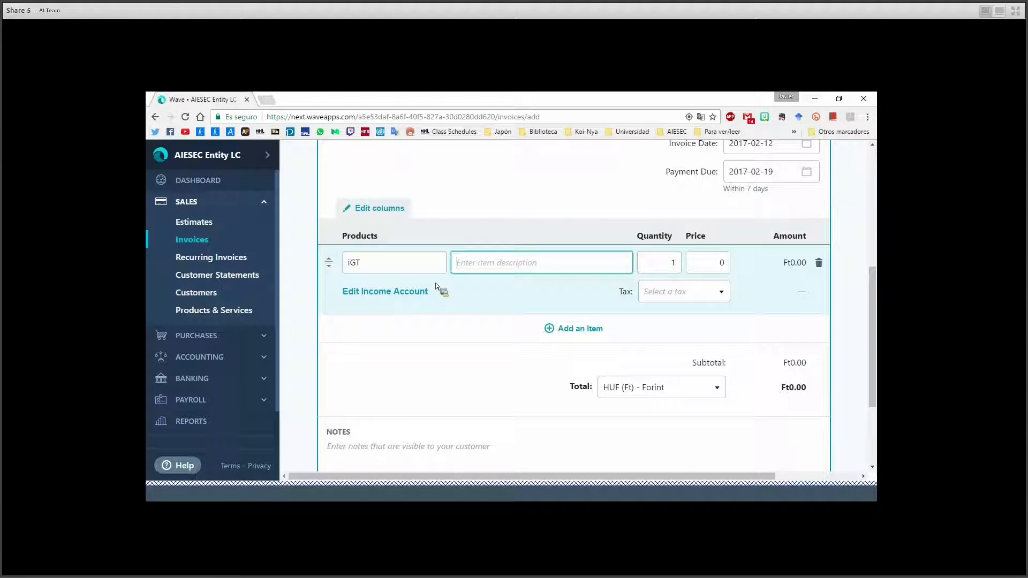
{"action": "type", "text": "Incoming Global Talent"}
{"action": "key", "text": "Tab"}
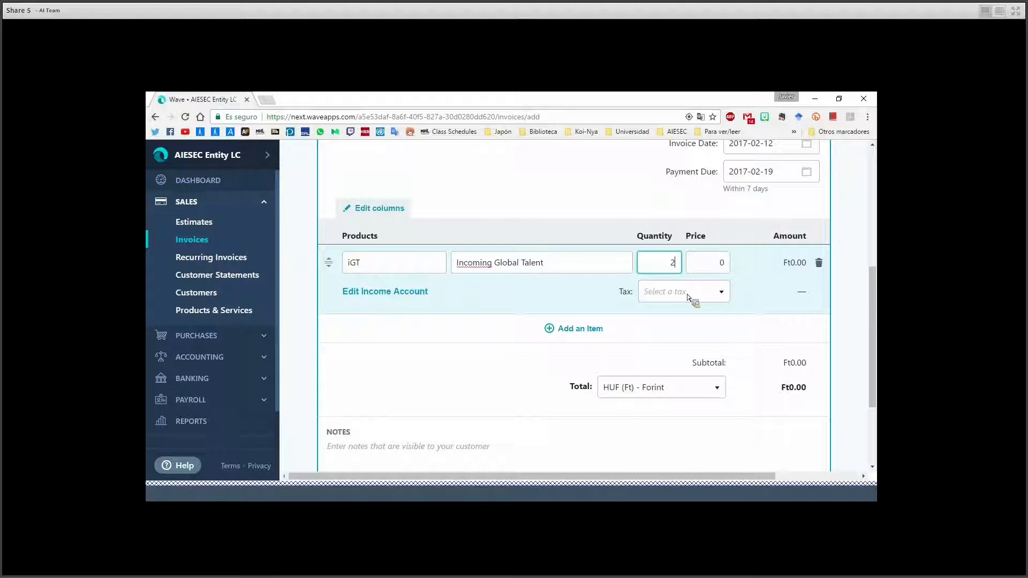
{"action": "left_click", "coordinate": [718, 262]}
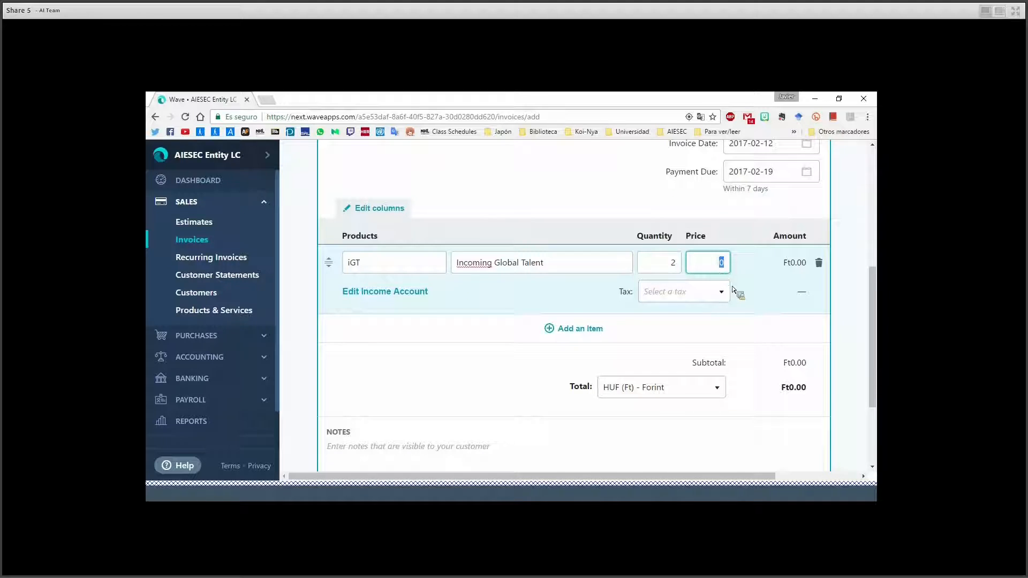
{"action": "type", "text": "300"}
{"action": "left_click", "coordinate": [700, 294]}
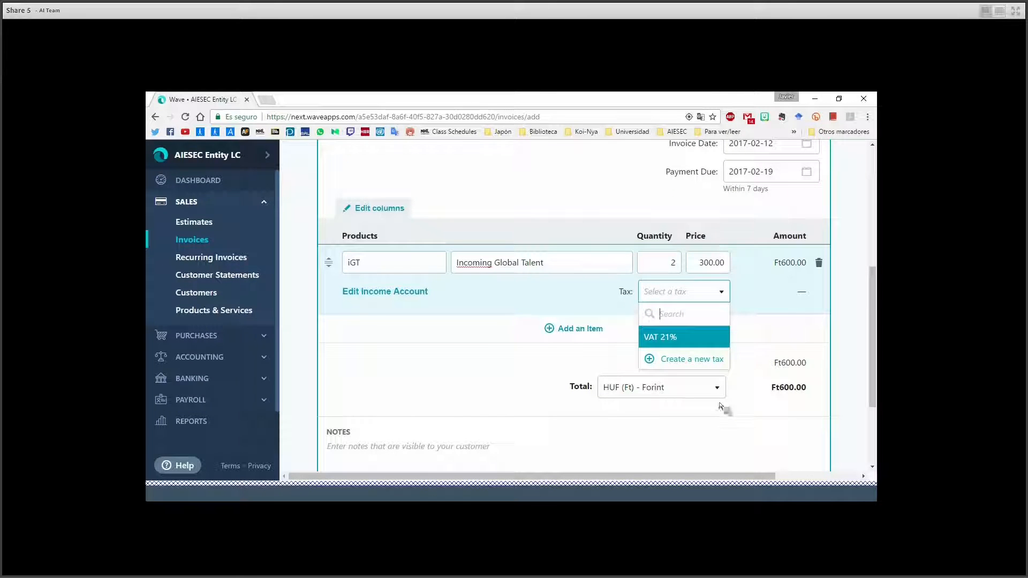
{"action": "left_click", "coordinate": [664, 341]}
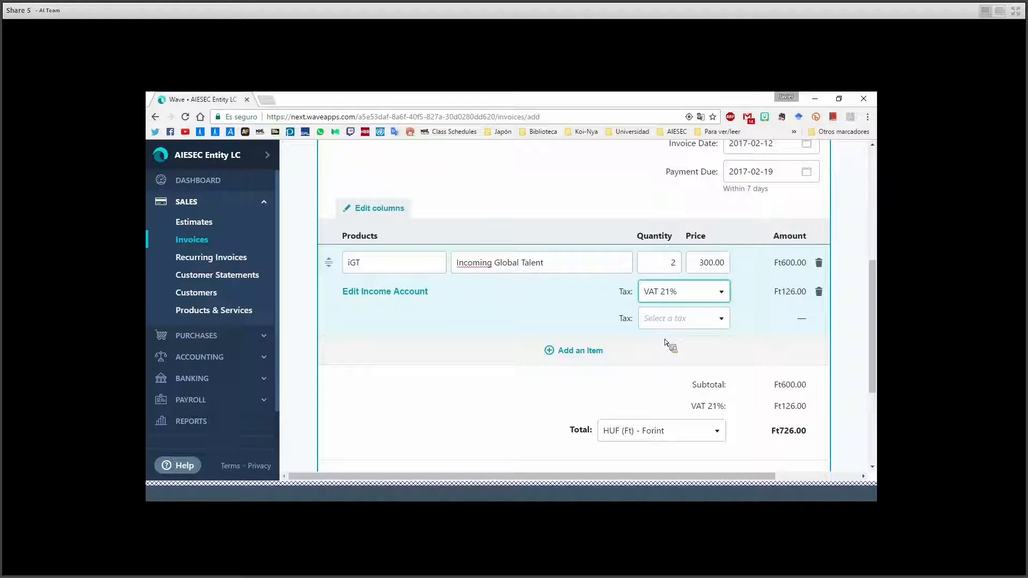
{"action": "scroll", "coordinate": [664, 343], "scroll_direction": "down", "scroll_amount": 2}
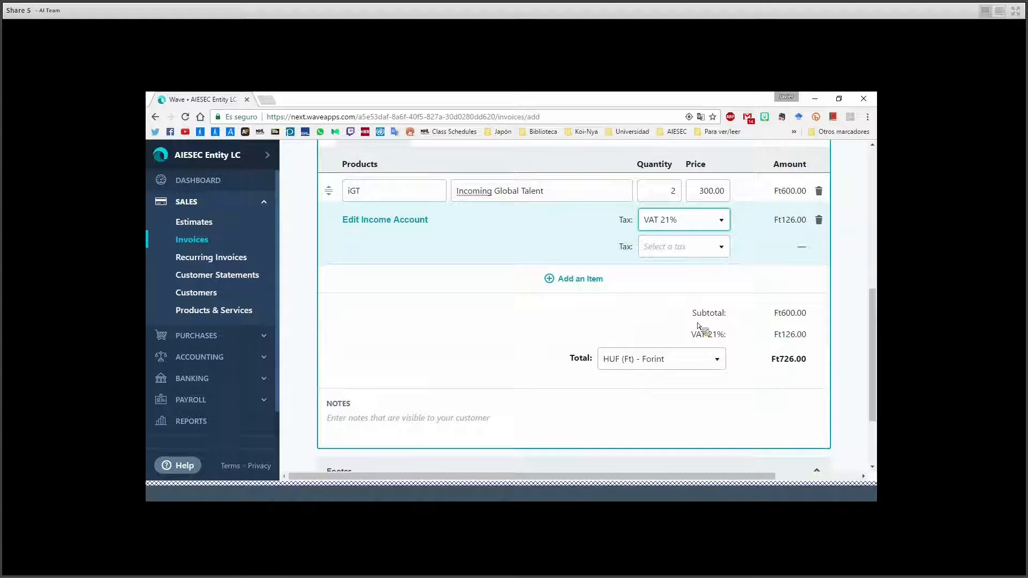
Change the invoice currency to EUR (€) - Euro, giving a €726.00 total.
{"action": "left_click", "coordinate": [626, 361]}
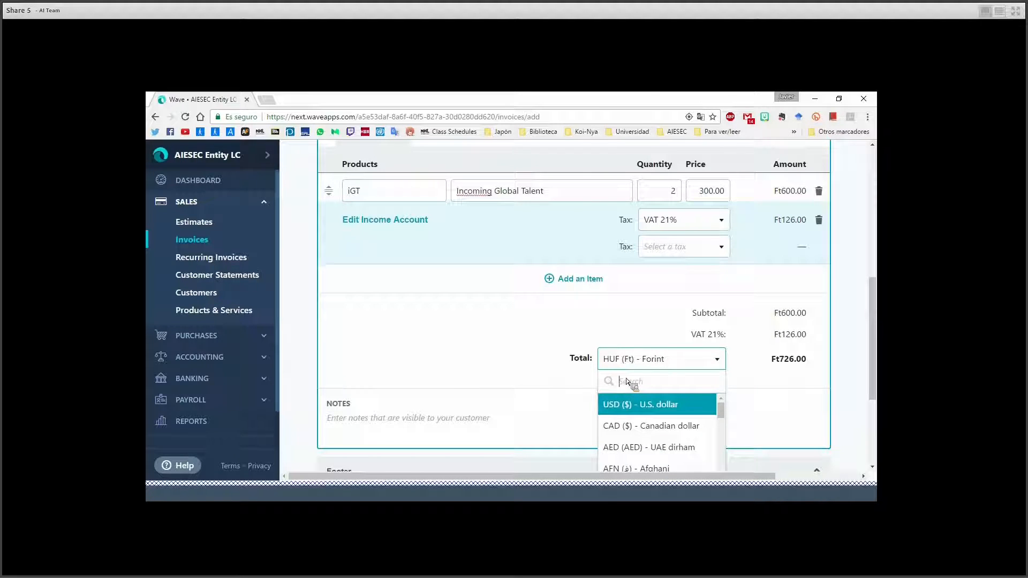
{"action": "type", "text": "eu"}
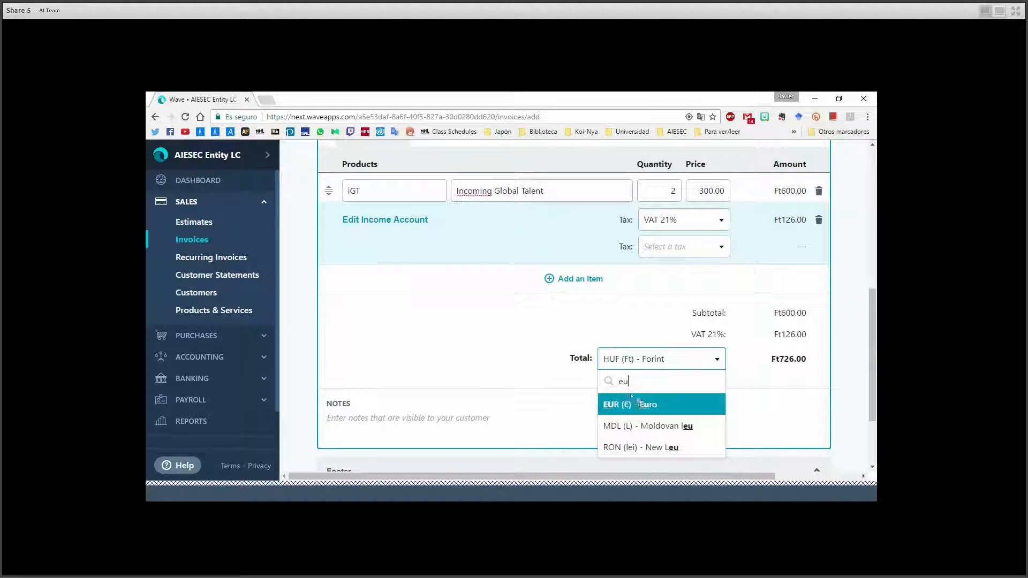
{"action": "left_click", "coordinate": [632, 402]}
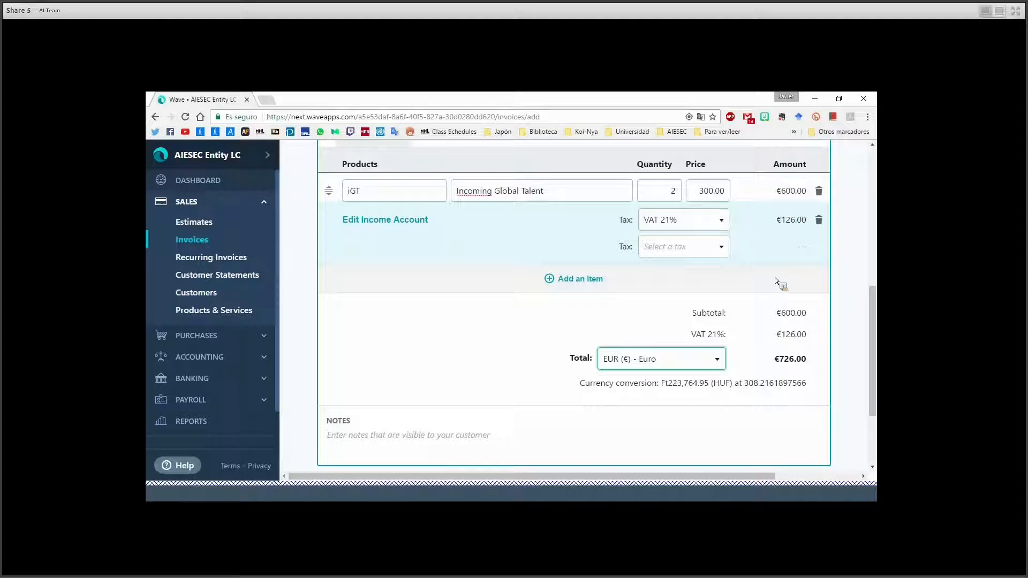
{"action": "scroll", "coordinate": [775, 291], "scroll_direction": "down", "scroll_amount": 1}
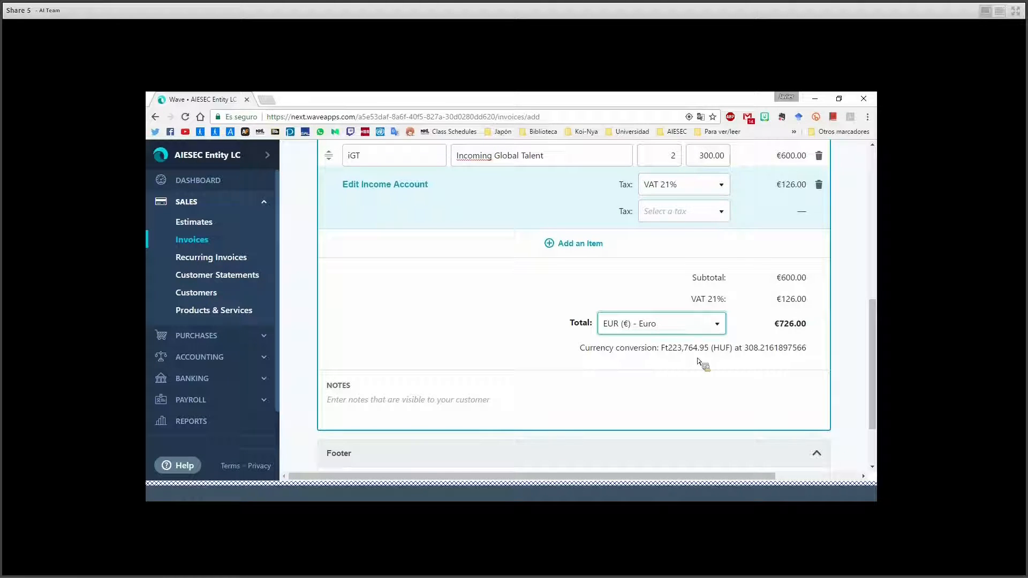
{"action": "scroll", "coordinate": [691, 361], "scroll_direction": "down", "scroll_amount": 2}
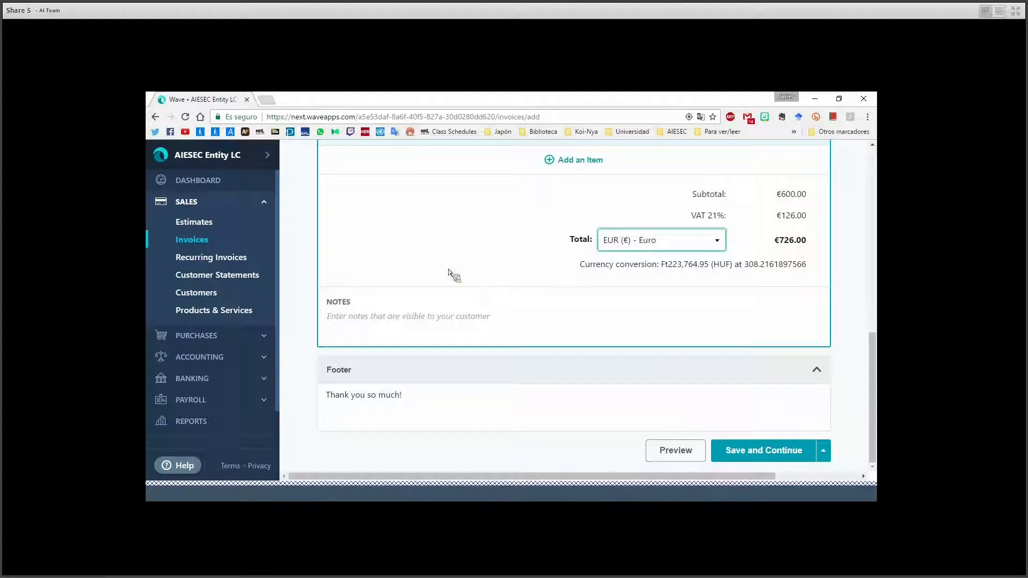
Preview Invoice #1 - 2017 for TN2 and check its header, items and €726.00 total.
{"action": "left_click", "coordinate": [356, 317]}
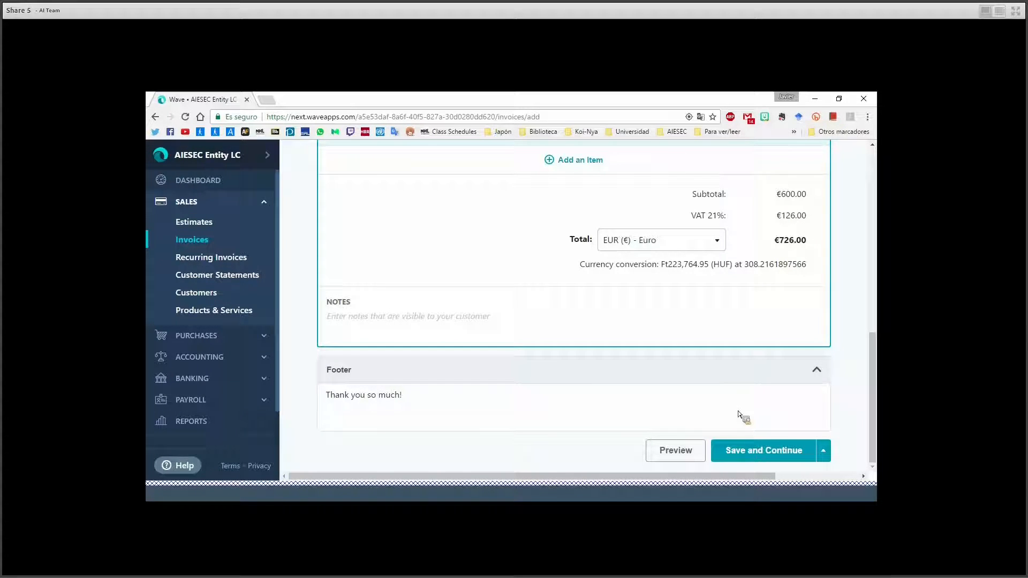
{"action": "left_click", "coordinate": [674, 450]}
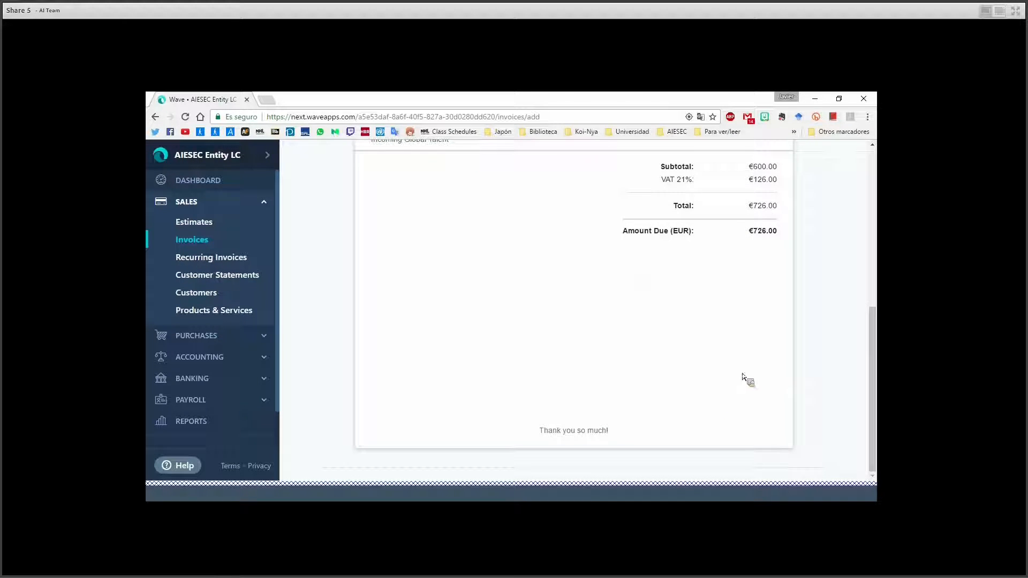
{"action": "left_click_drag", "start_coordinate": [874, 348], "coordinate": [879, 228]}
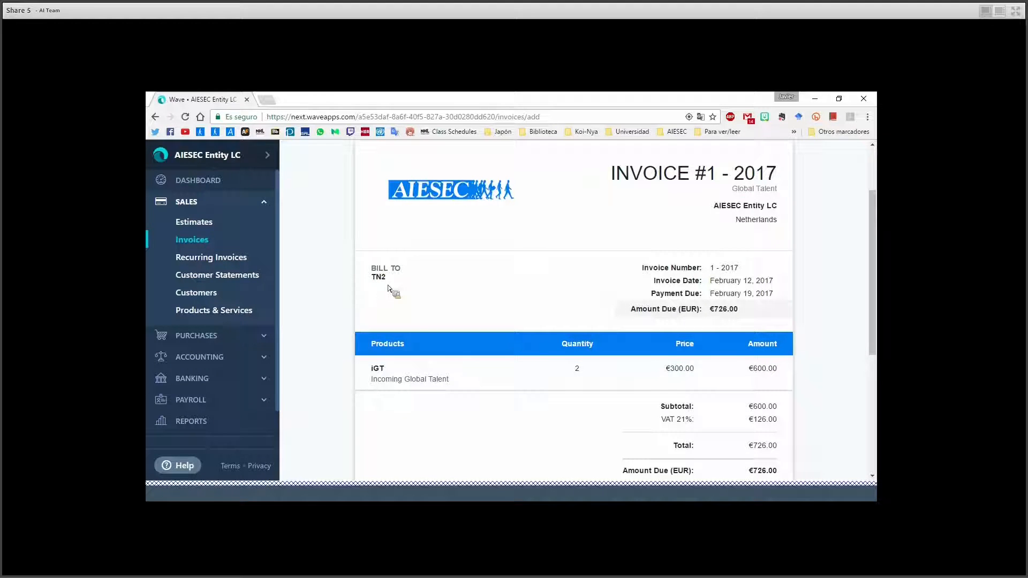
{"action": "scroll", "coordinate": [383, 367], "scroll_direction": "down", "scroll_amount": 1}
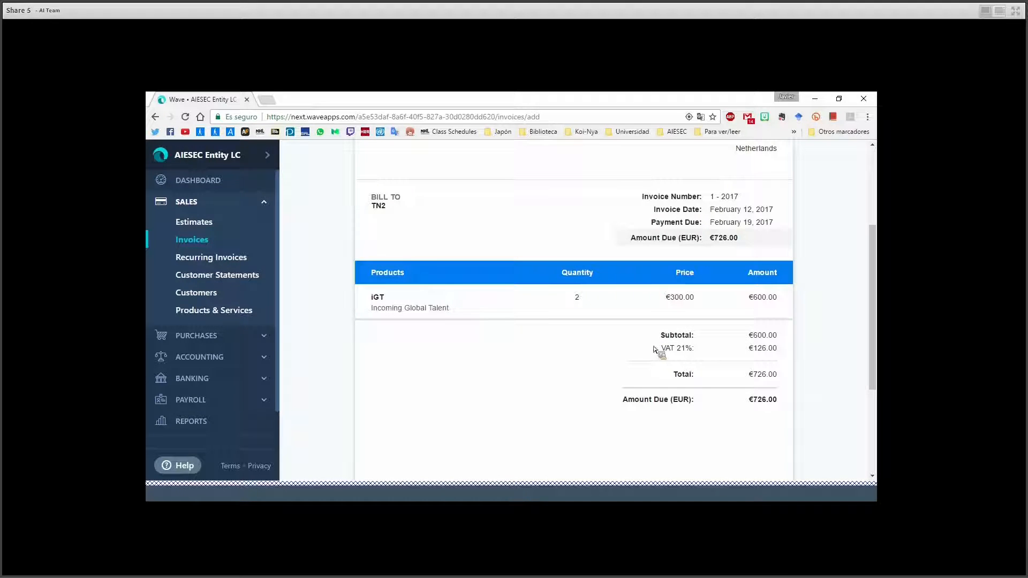
{"action": "left_click_drag", "start_coordinate": [870, 296], "coordinate": [860, 211]}
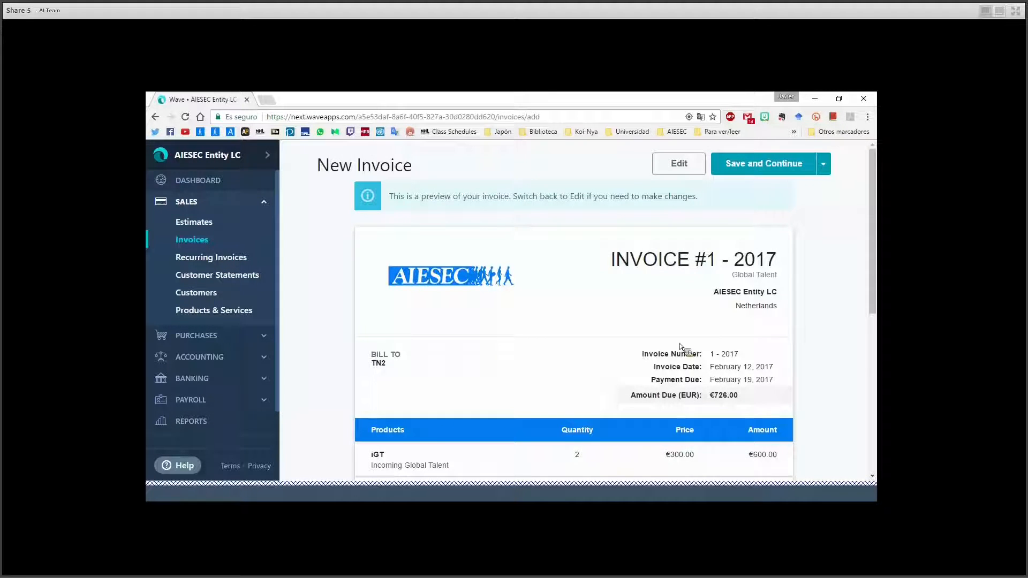
Save the invoice, approve the draft so it shows Unsent, and open Send this Invoice.
{"action": "left_click", "coordinate": [775, 166]}
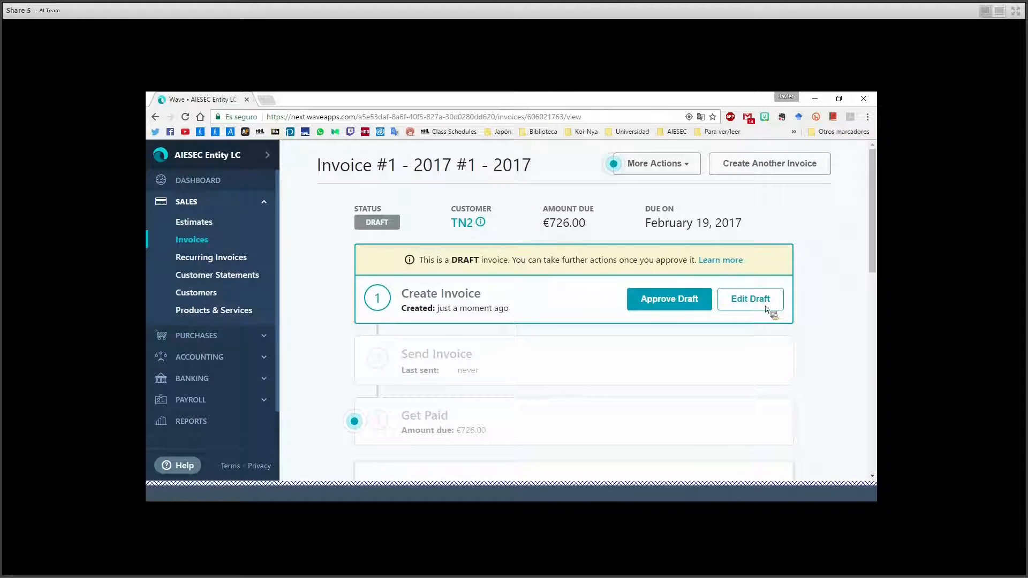
{"action": "left_click", "coordinate": [664, 300]}
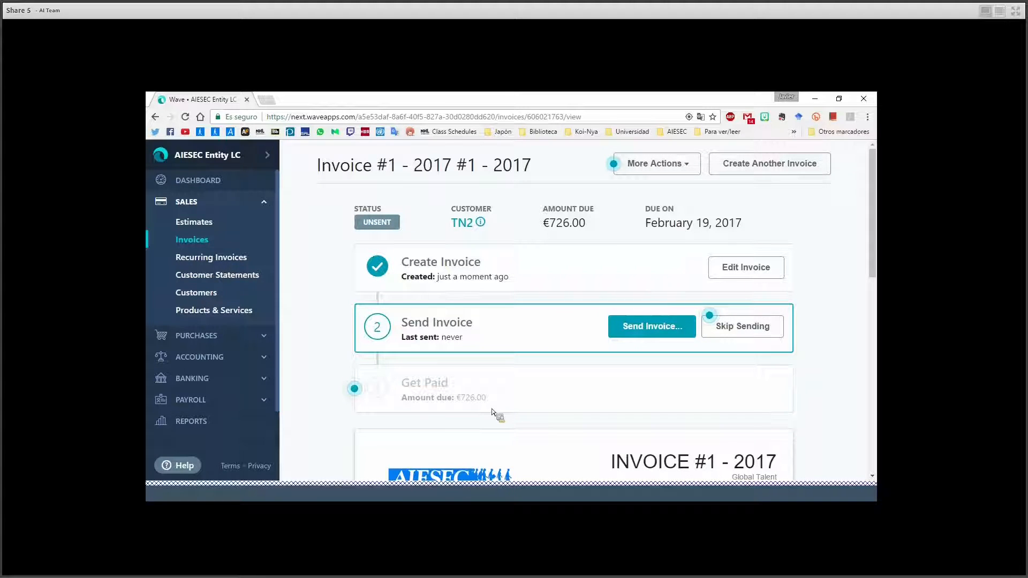
{"action": "left_click", "coordinate": [634, 335]}
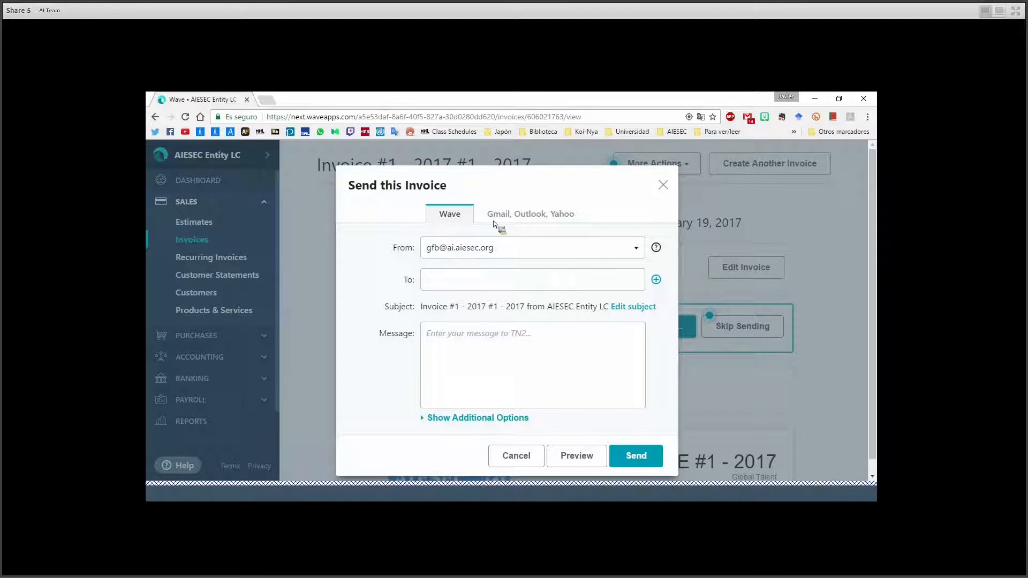
Enter the recipient's e-mail address and change the subject to 'Invoice to Business'.
{"action": "left_click", "coordinate": [459, 280]}
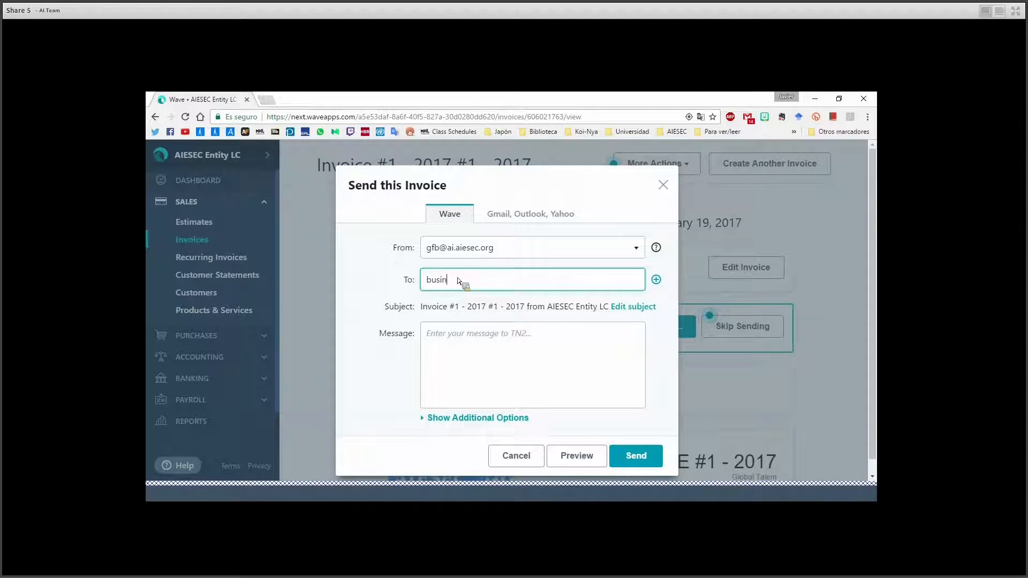
{"action": "left_click", "coordinate": [461, 368]}
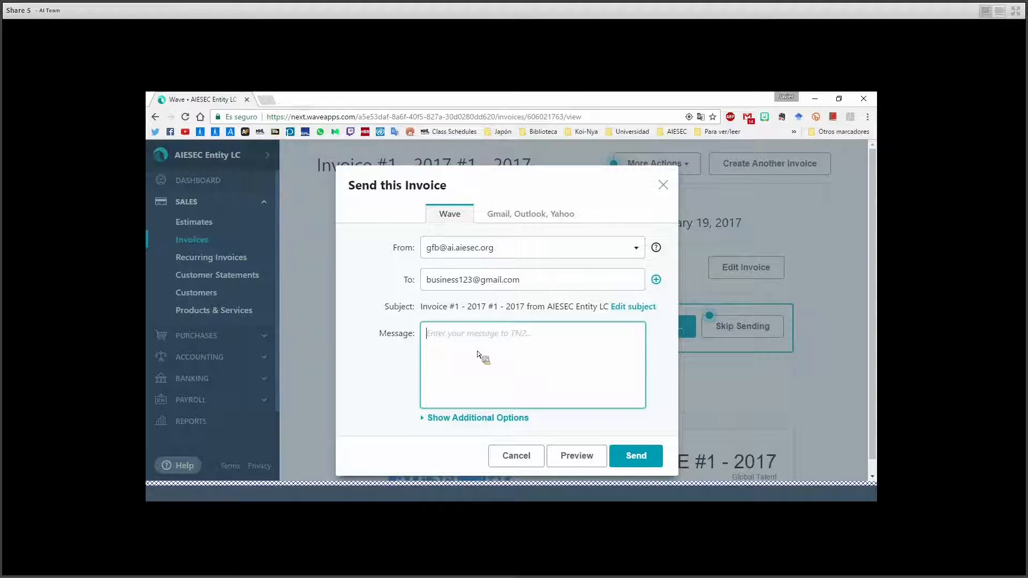
{"action": "left_click", "coordinate": [623, 307]}
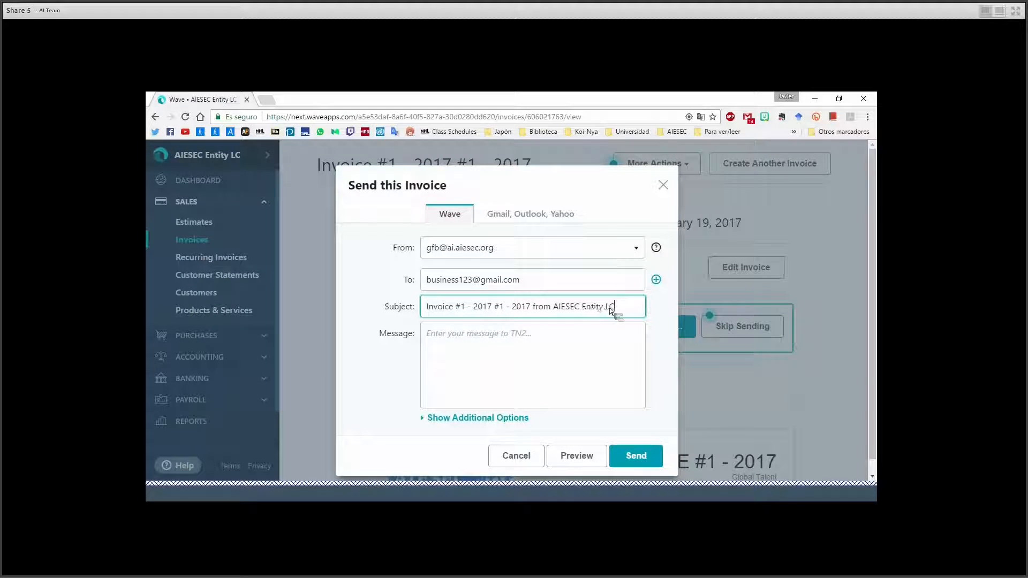
{"action": "left_click_drag", "start_coordinate": [640, 317], "coordinate": [384, 308]}
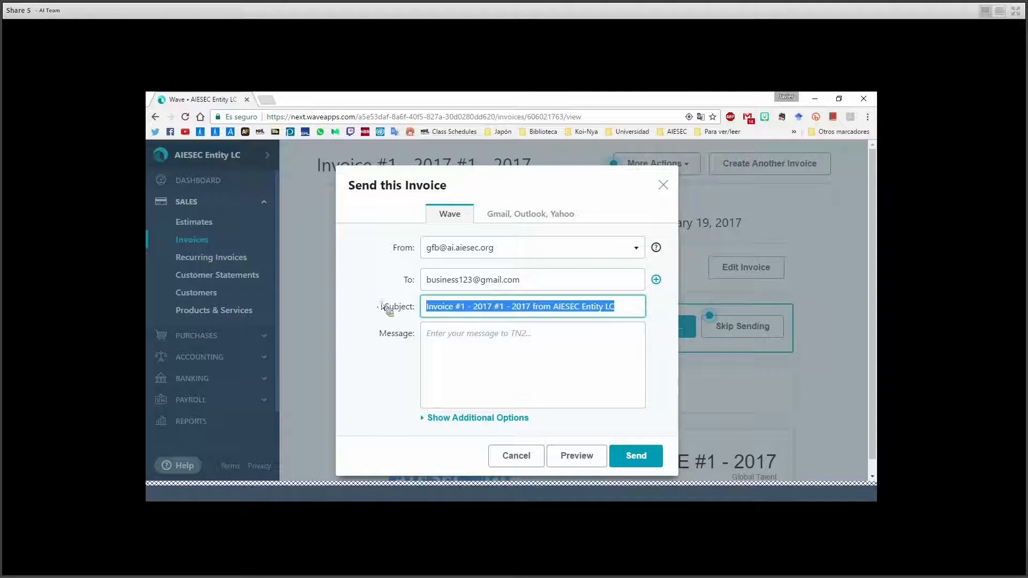
{"action": "type", "text": "Invoice "}
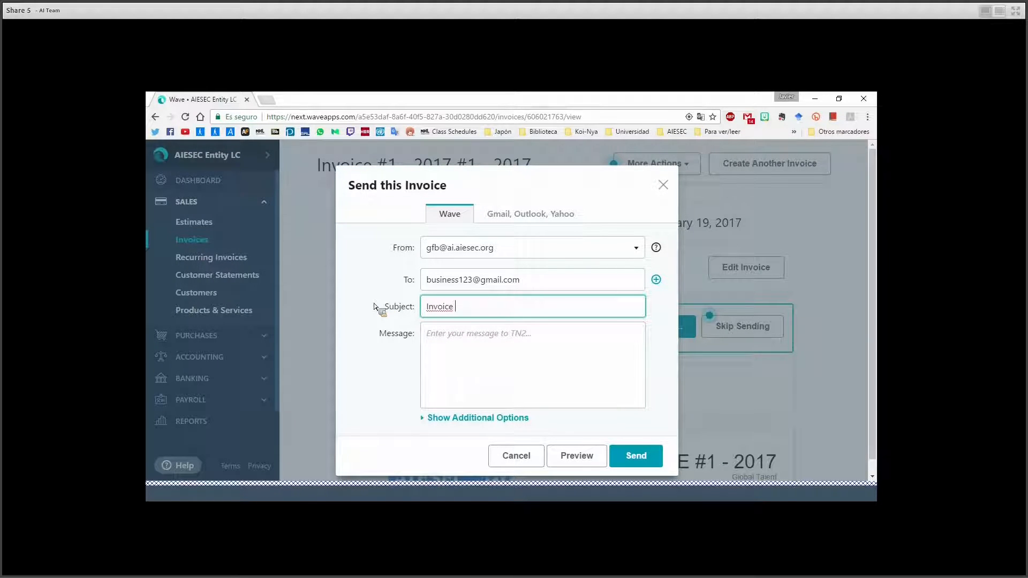
{"action": "type", "text": "to Business123"}
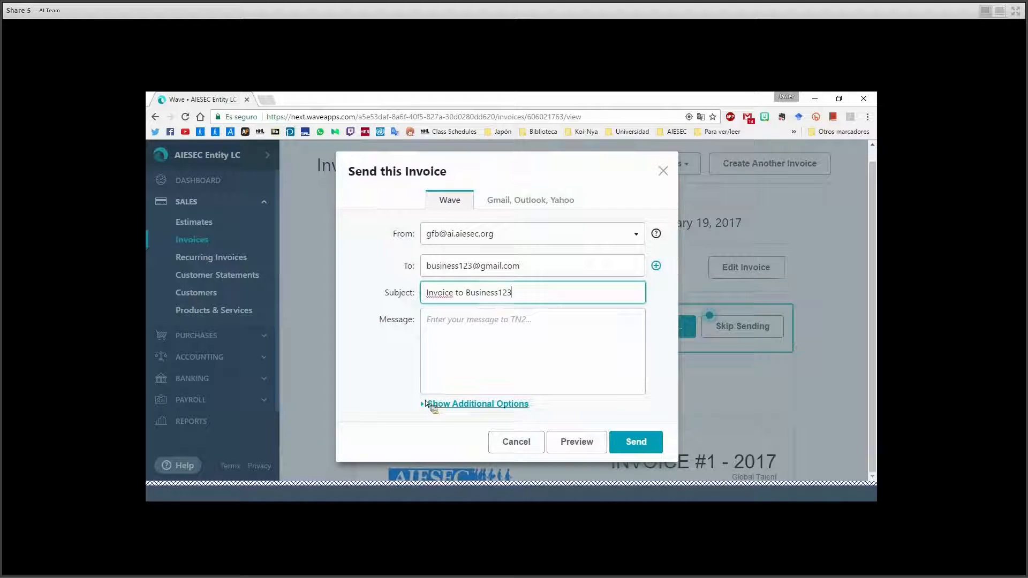
Preview the e-mail with the additional options shown, then cancel and skip sending.
{"action": "left_click", "coordinate": [432, 403]}
{"action": "scroll", "coordinate": [387, 348], "scroll_direction": "down", "scroll_amount": 1}
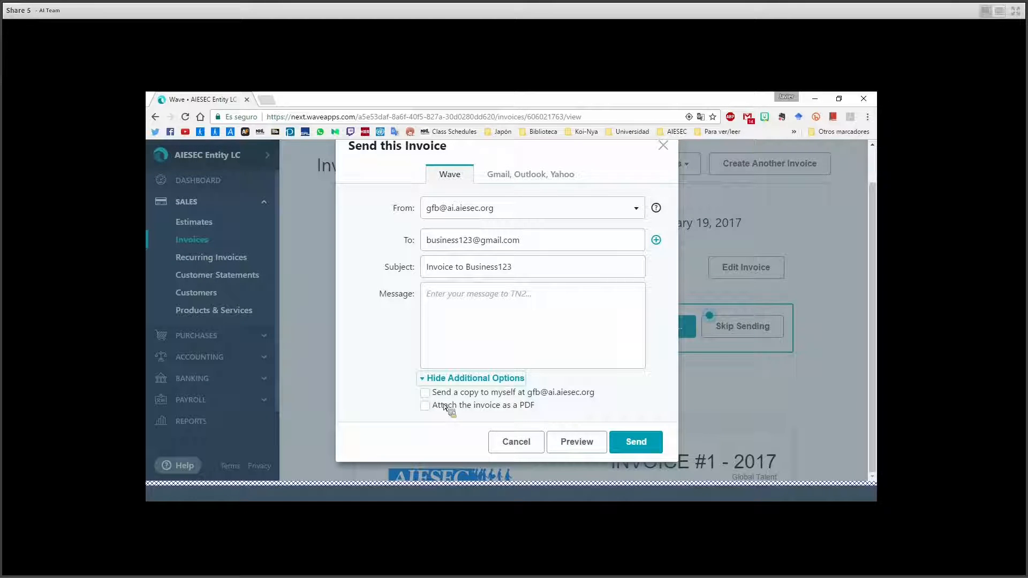
{"action": "left_click", "coordinate": [572, 444]}
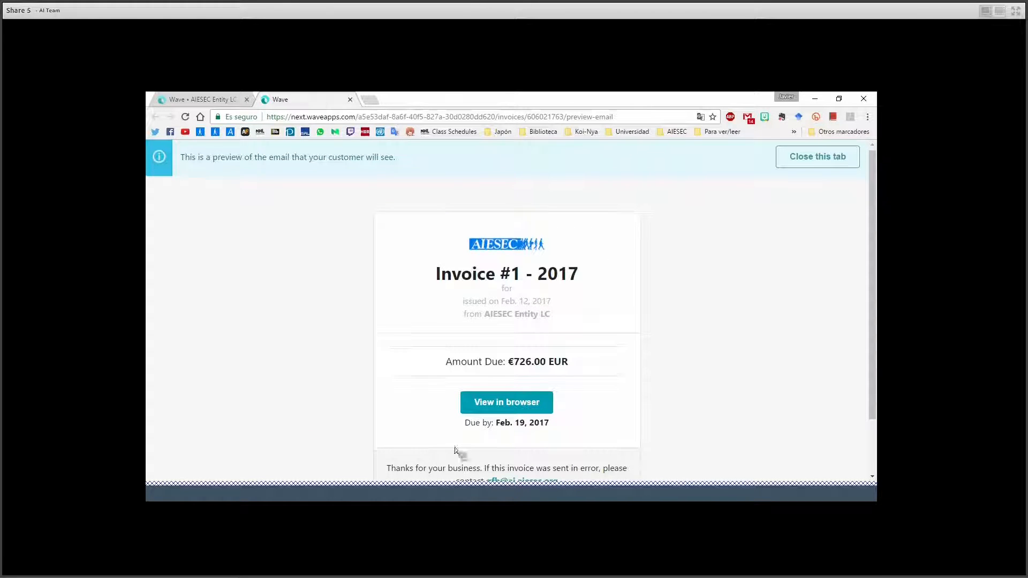
{"action": "scroll", "coordinate": [459, 452], "scroll_direction": "down", "scroll_amount": 2}
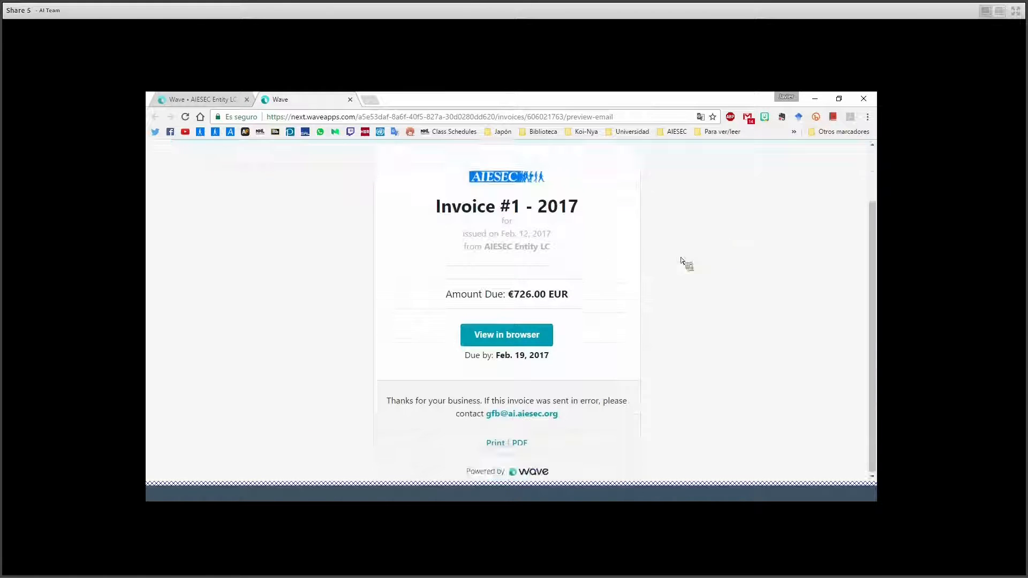
{"action": "left_click", "coordinate": [349, 99]}
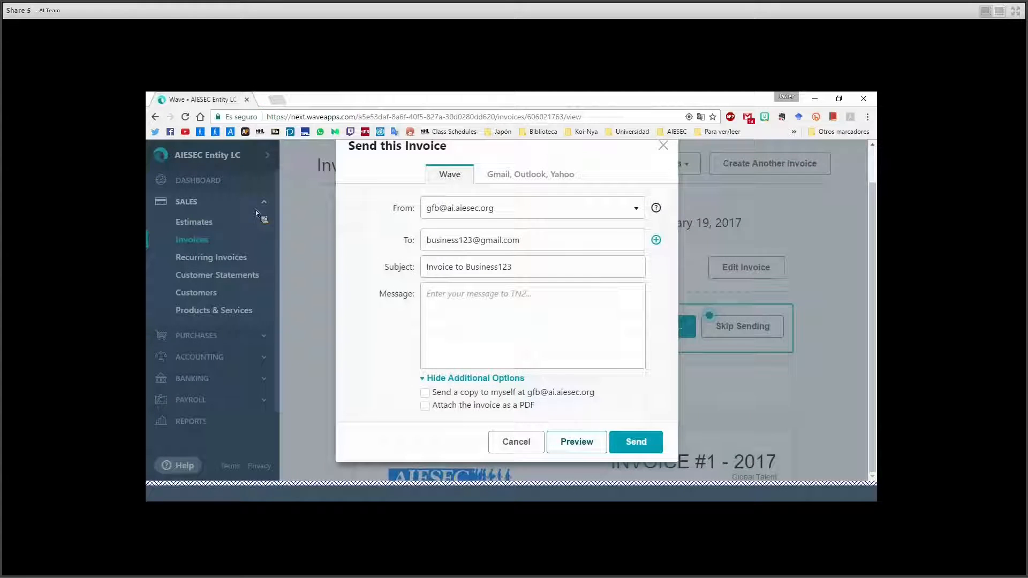
{"action": "left_click", "coordinate": [511, 445]}
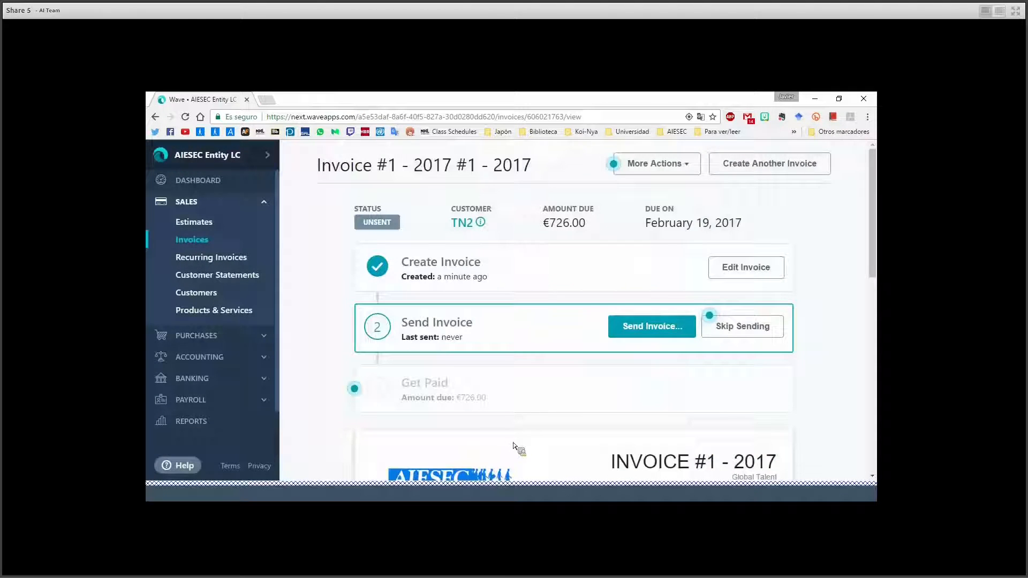
{"action": "left_click", "coordinate": [755, 328]}
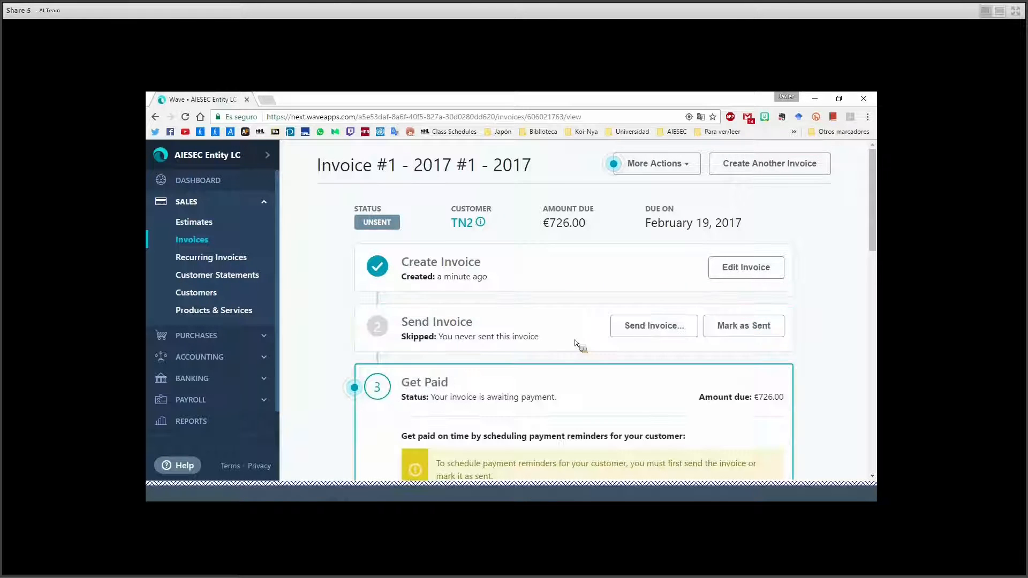
{"action": "scroll", "coordinate": [557, 268], "scroll_direction": "down", "scroll_amount": 3}
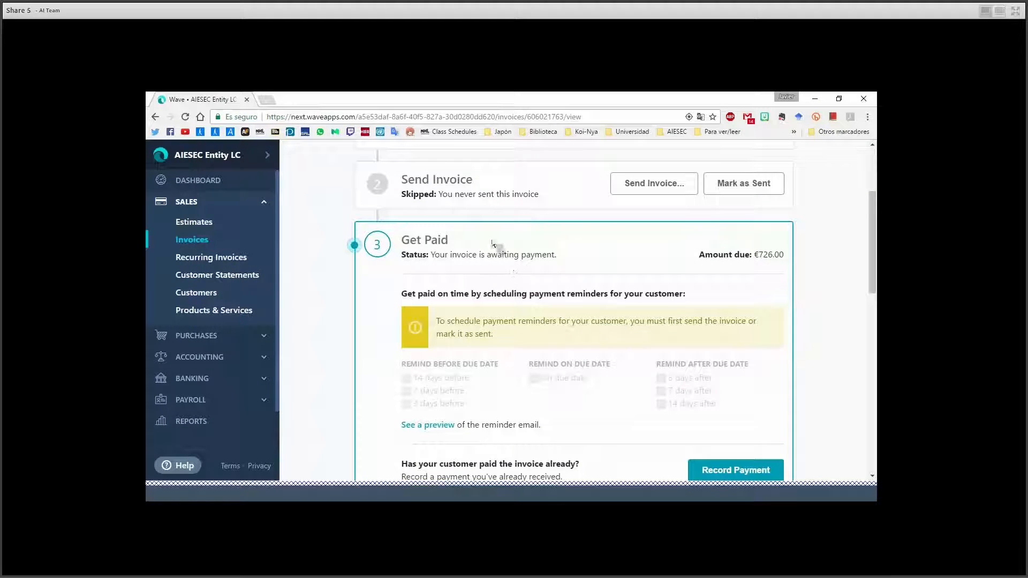
{"action": "scroll", "coordinate": [364, 300], "scroll_direction": "down", "scroll_amount": 1}
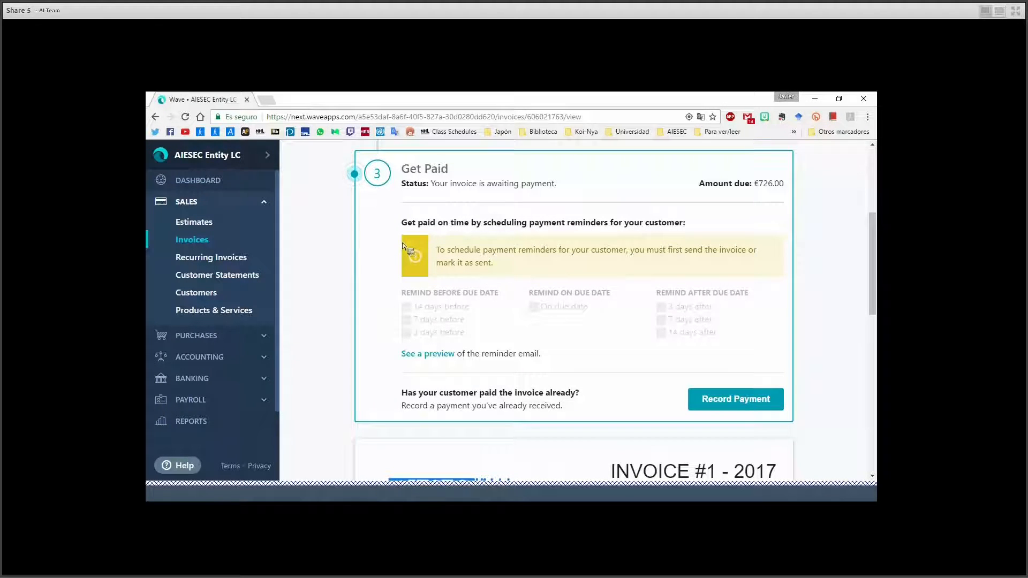
{"action": "left_click", "coordinate": [757, 408]}
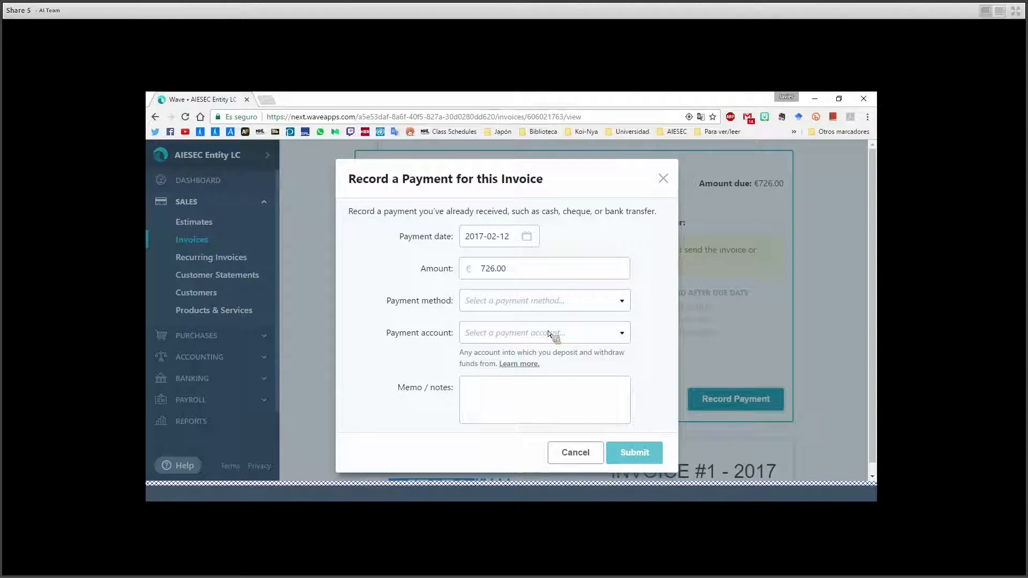
{"action": "left_click", "coordinate": [539, 276]}
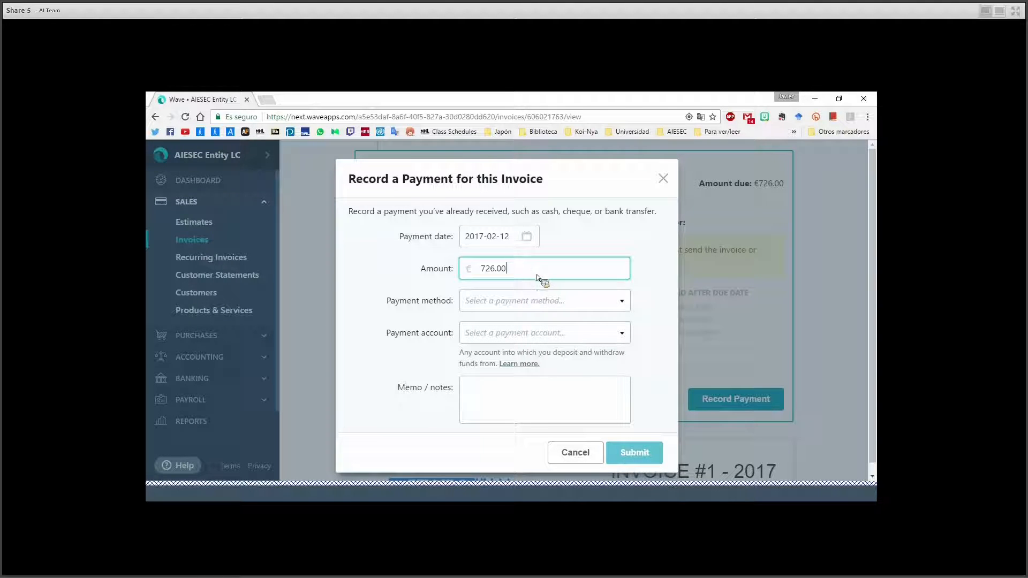
{"action": "left_click", "coordinate": [538, 296]}
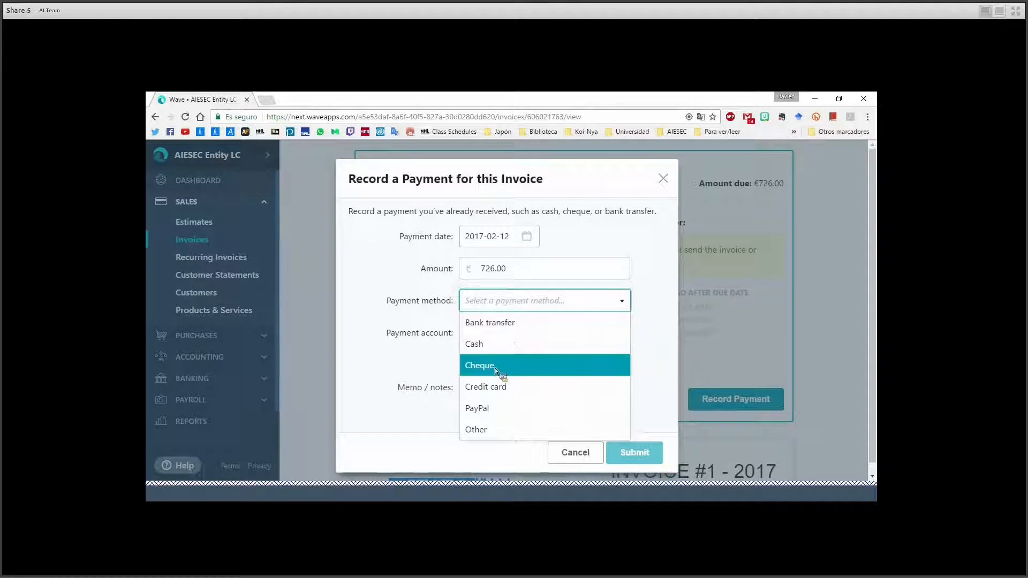
{"action": "left_click", "coordinate": [349, 335]}
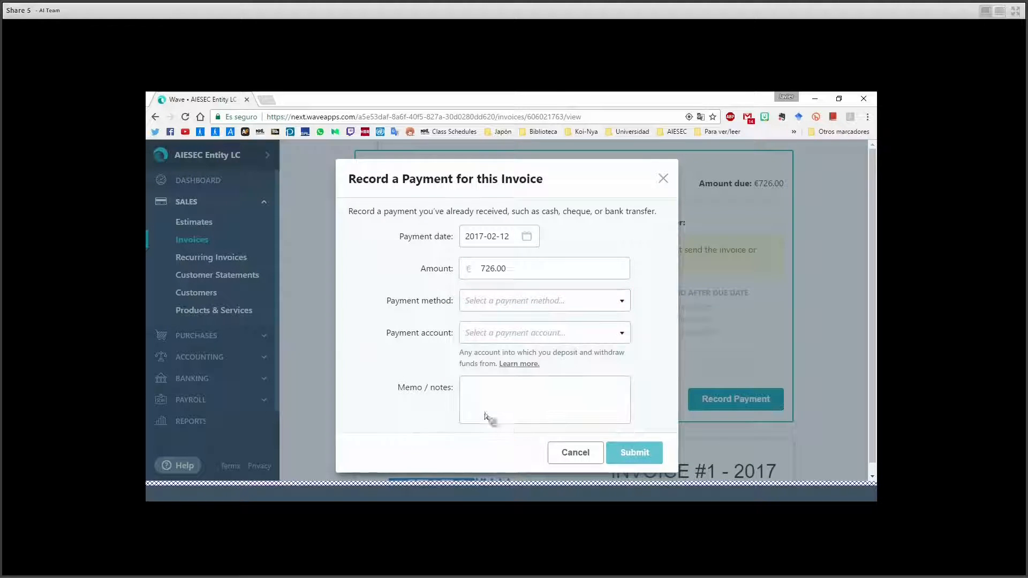
{"action": "left_click", "coordinate": [554, 449]}
{"action": "scroll", "coordinate": [486, 345], "scroll_direction": "down", "scroll_amount": 3}
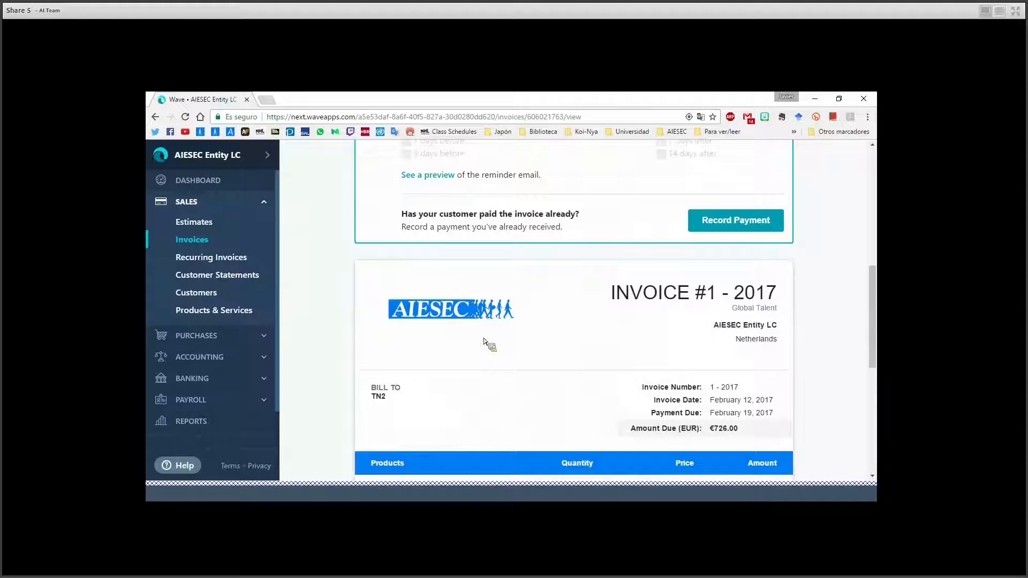